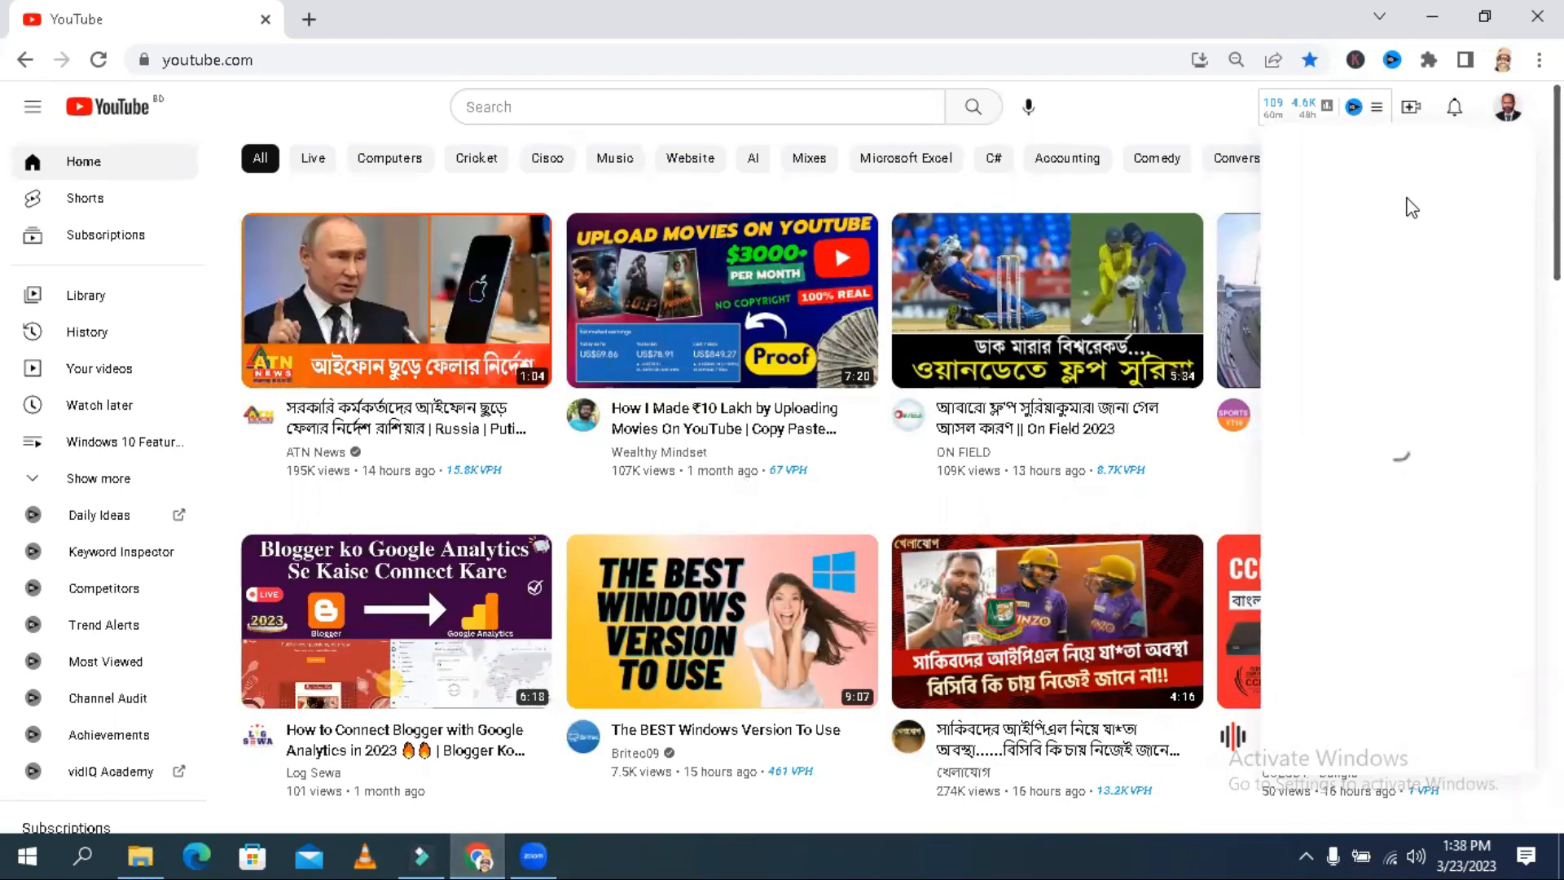
- Open YouTube Studio and upload "increase followers on facebook page 2023.mp4" from the NEXT folder as a new video
{"action": "left_click", "coordinate": [1379, 281]}
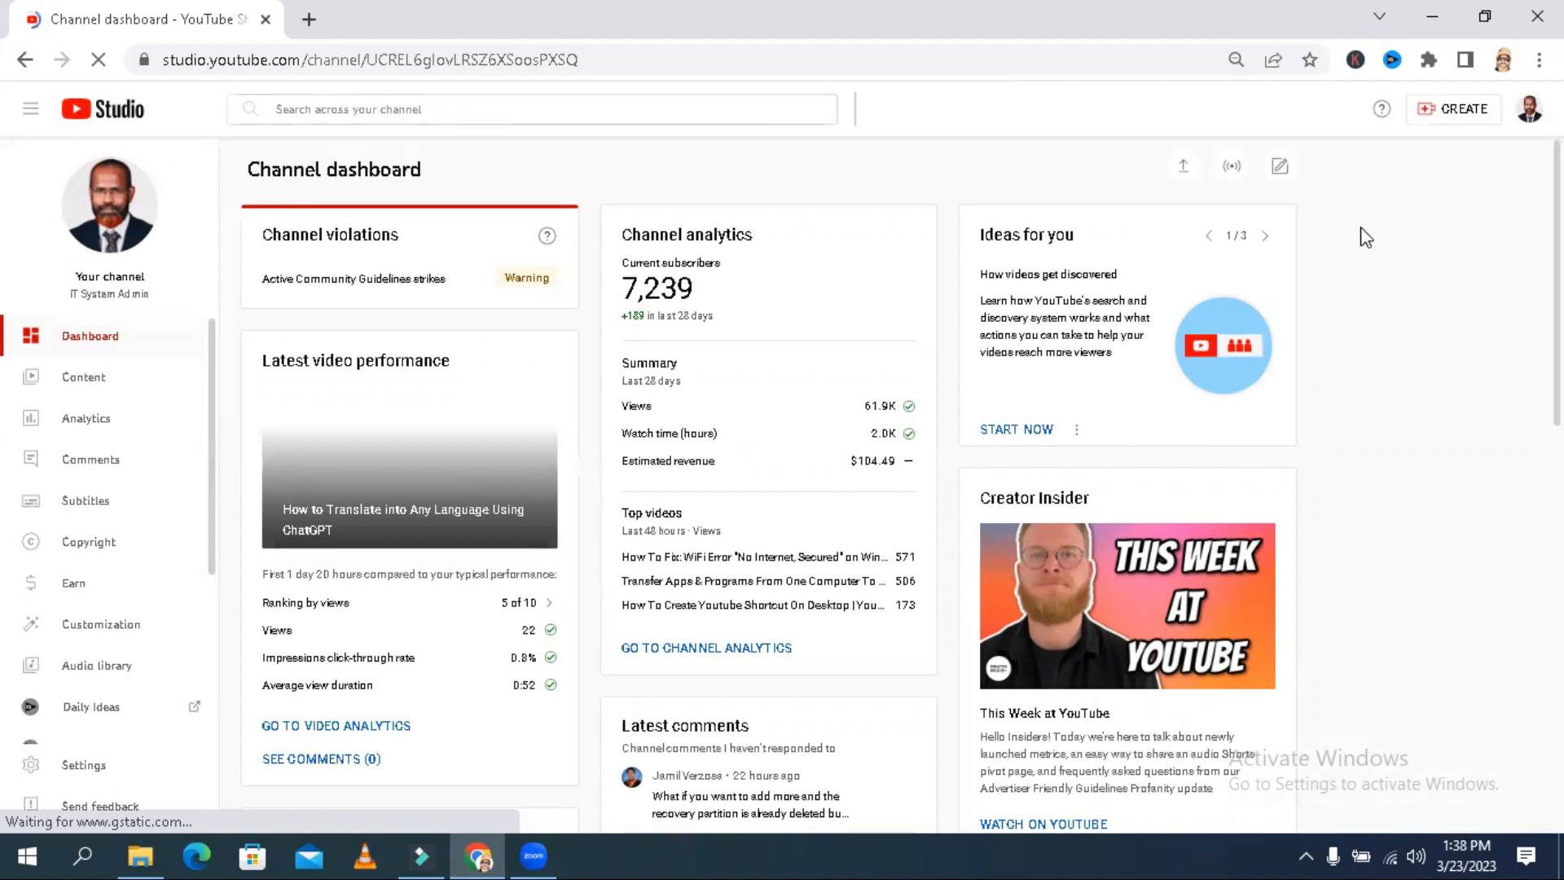
{"action": "left_click", "coordinate": [1186, 171]}
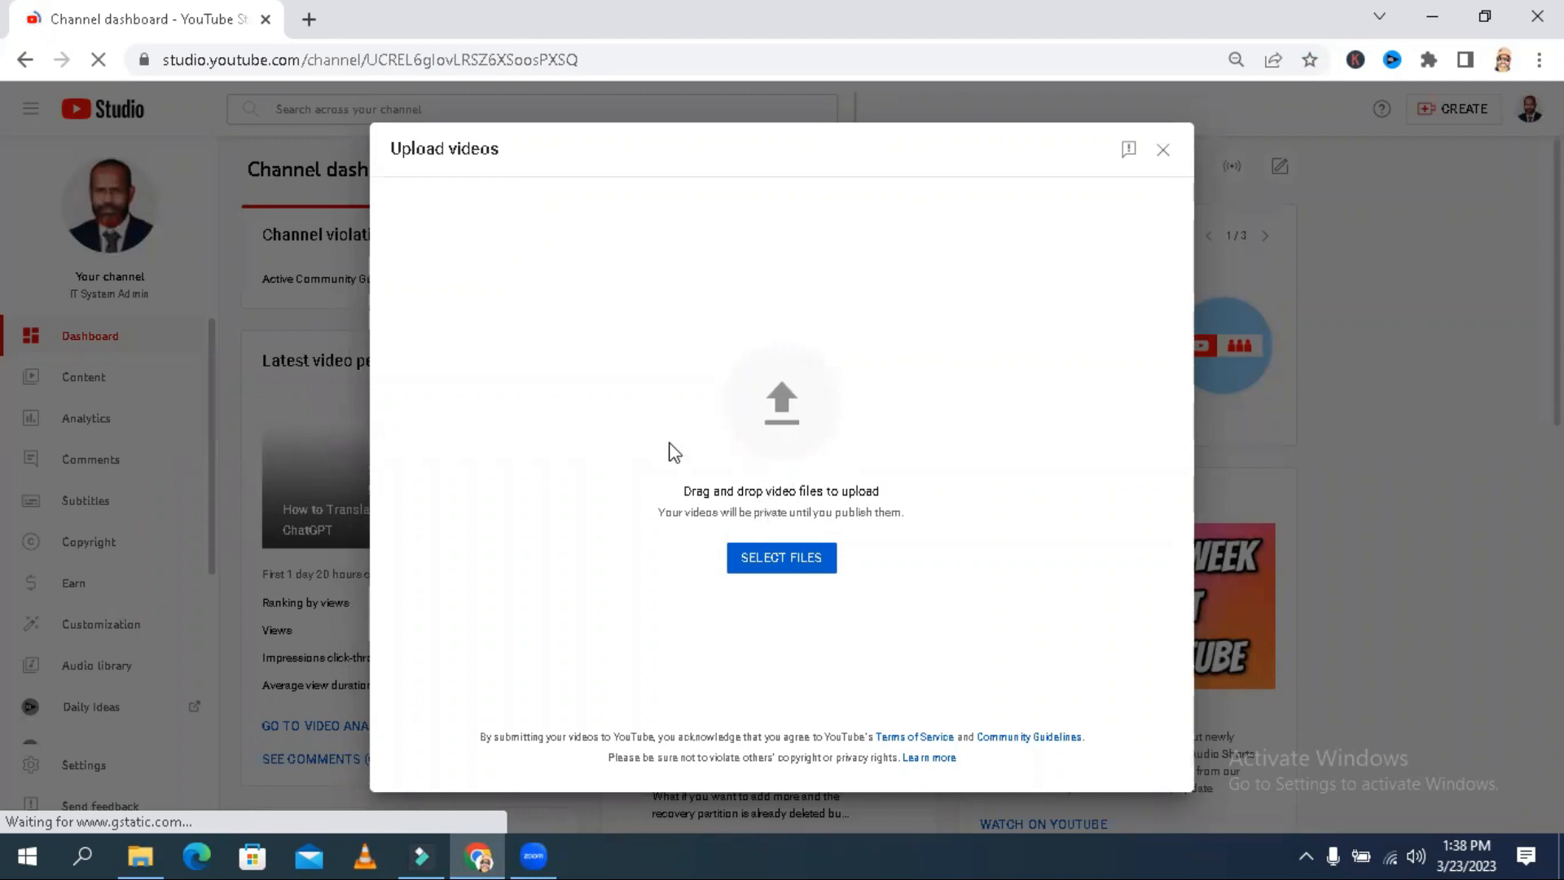
{"action": "left_click", "coordinate": [155, 843]}
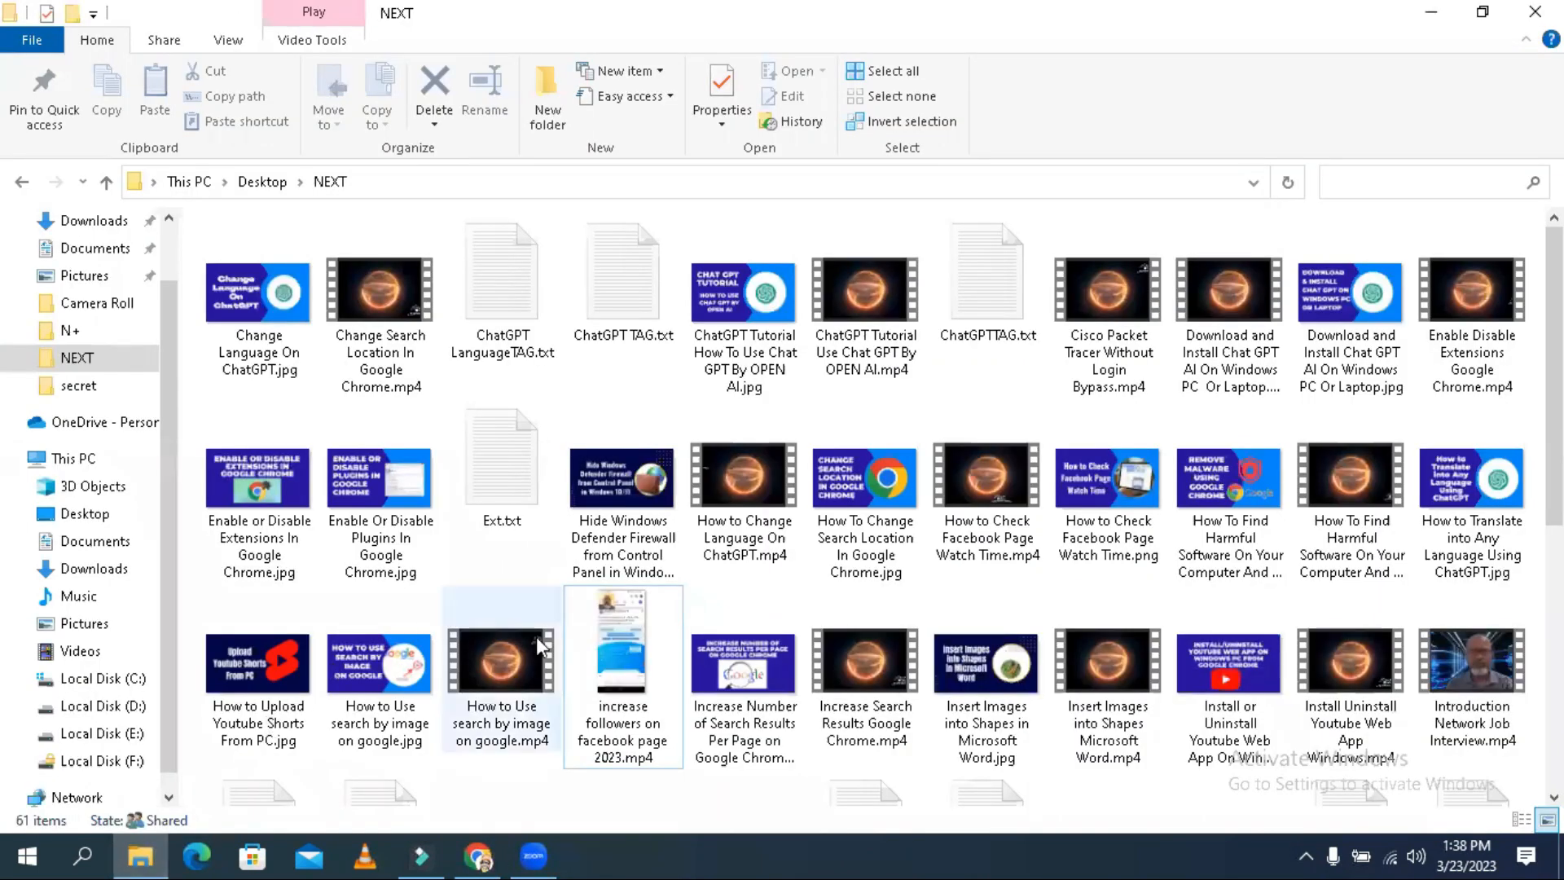
{"action": "left_click", "coordinate": [623, 633]}
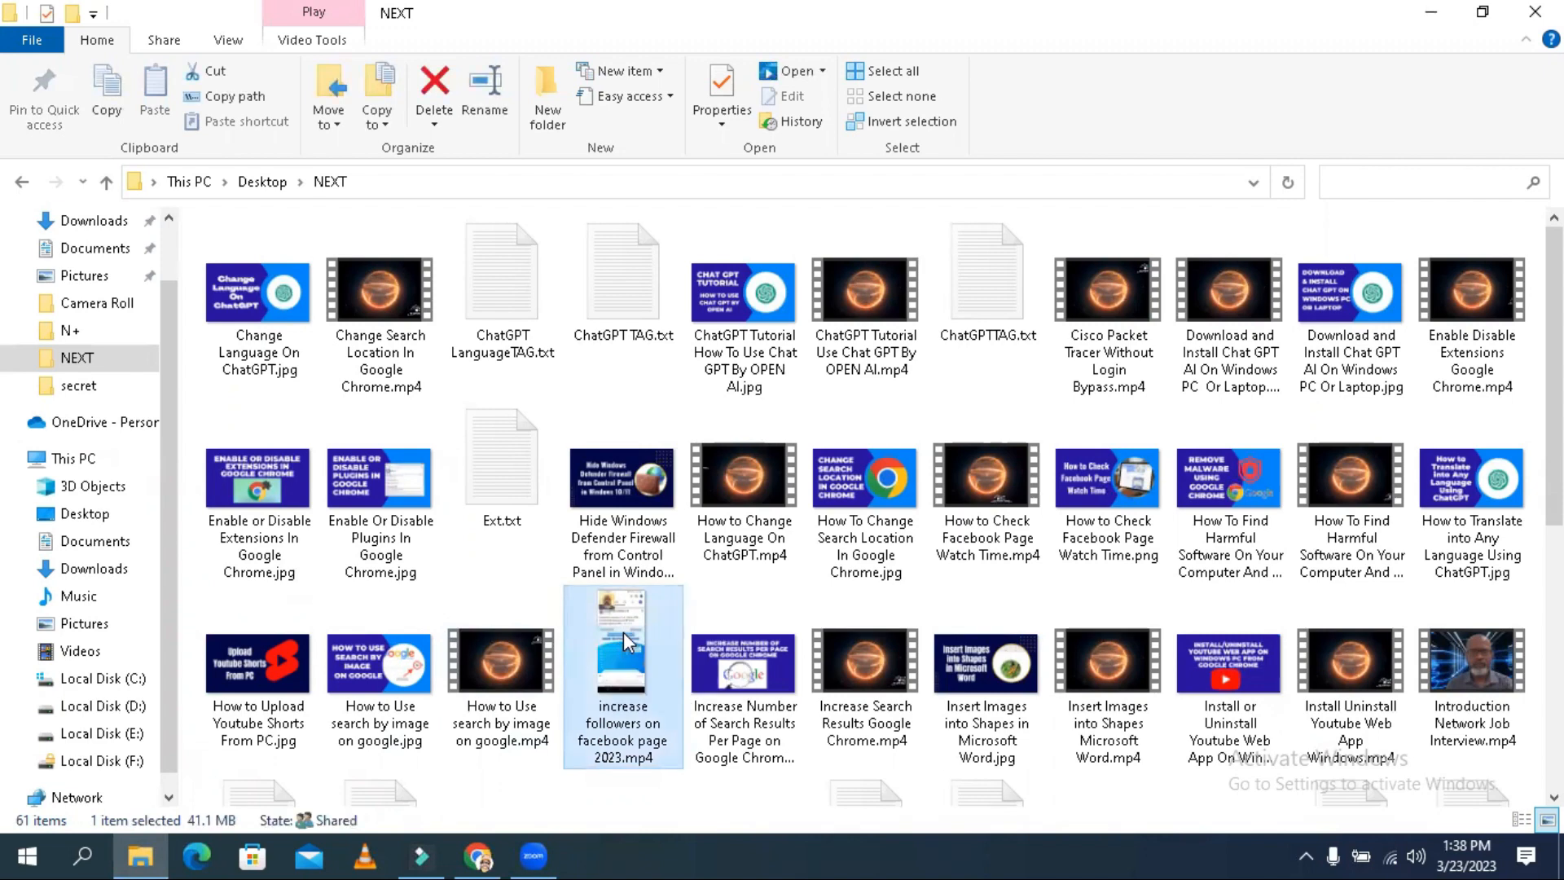
{"action": "left_click_drag", "start_coordinate": [623, 632], "coordinate": [790, 462]}
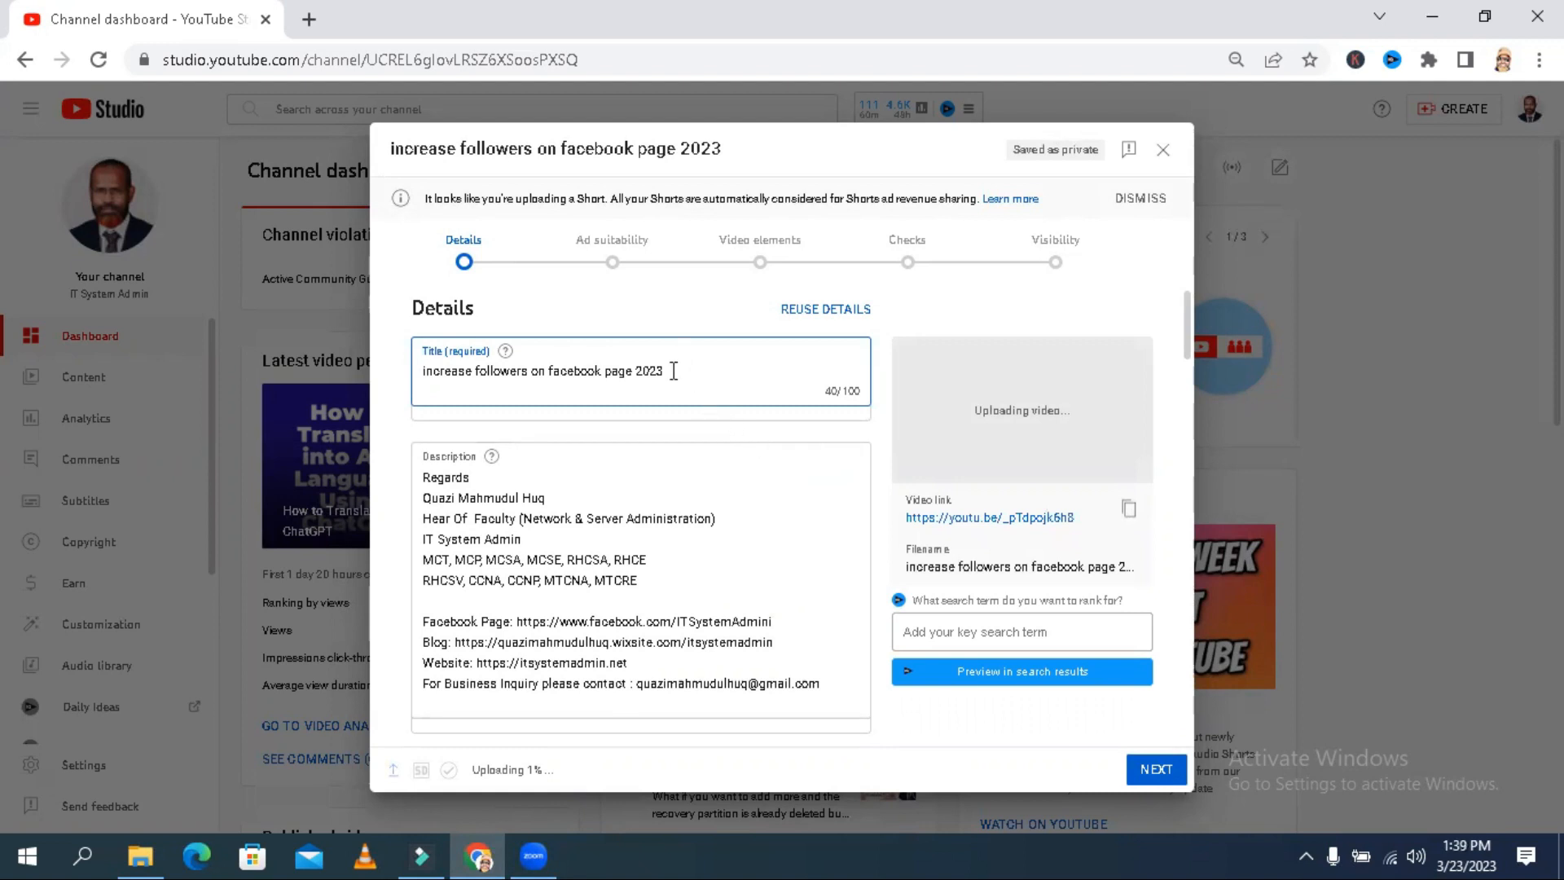
- Change the video title to "Increase Followers on Facebook Page 2023, #shorts", using the suggested #shorts hashtag
{"action": "left_click_drag", "start_coordinate": [674, 371], "coordinate": [424, 382]}
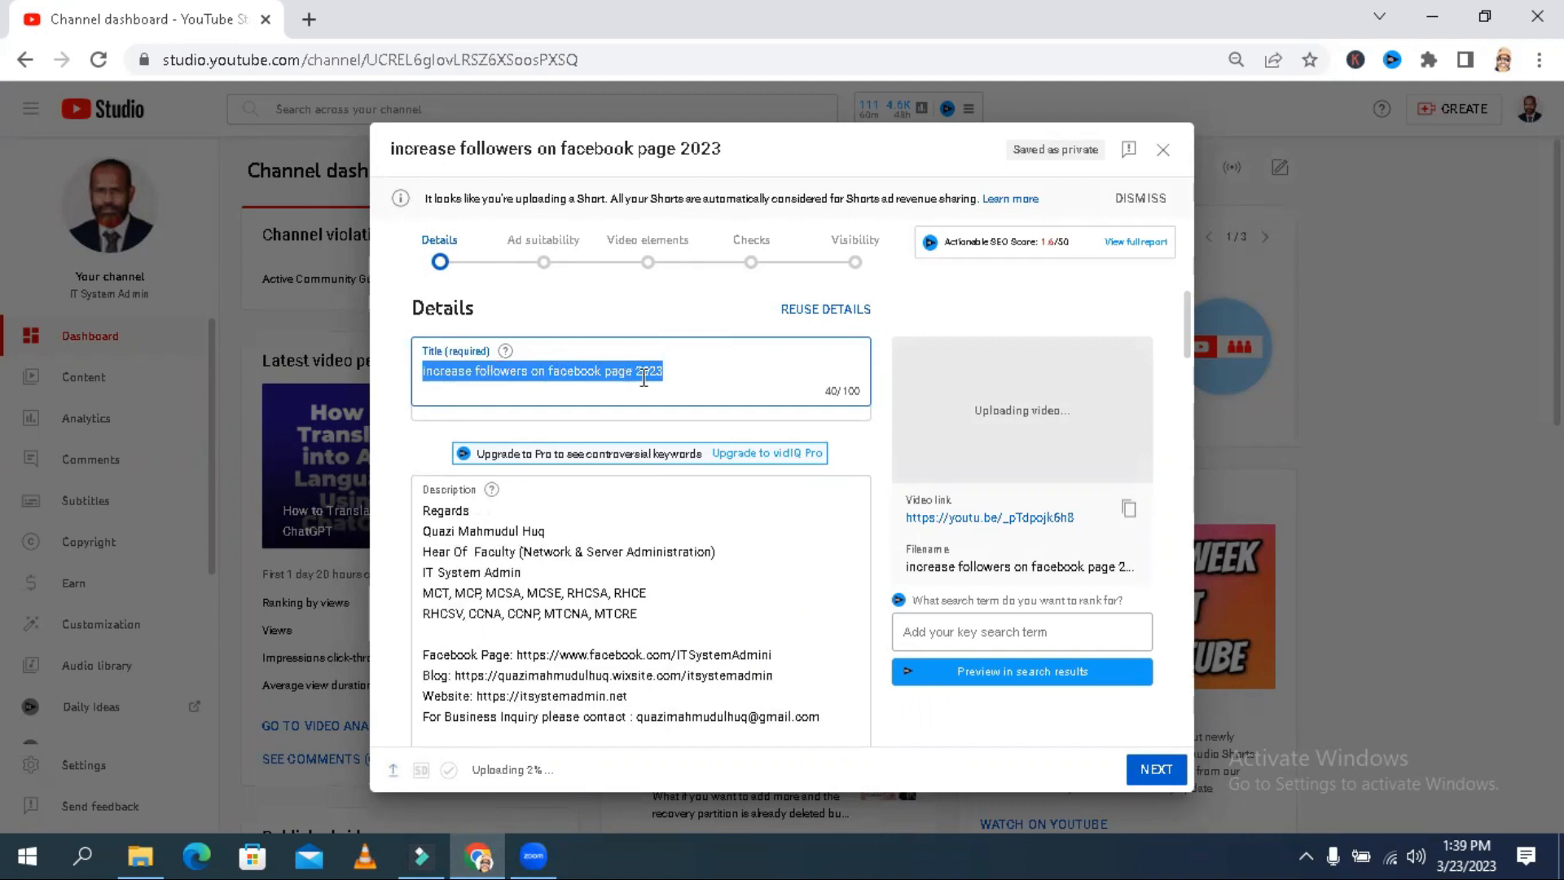
{"action": "left_click", "coordinate": [671, 373]}
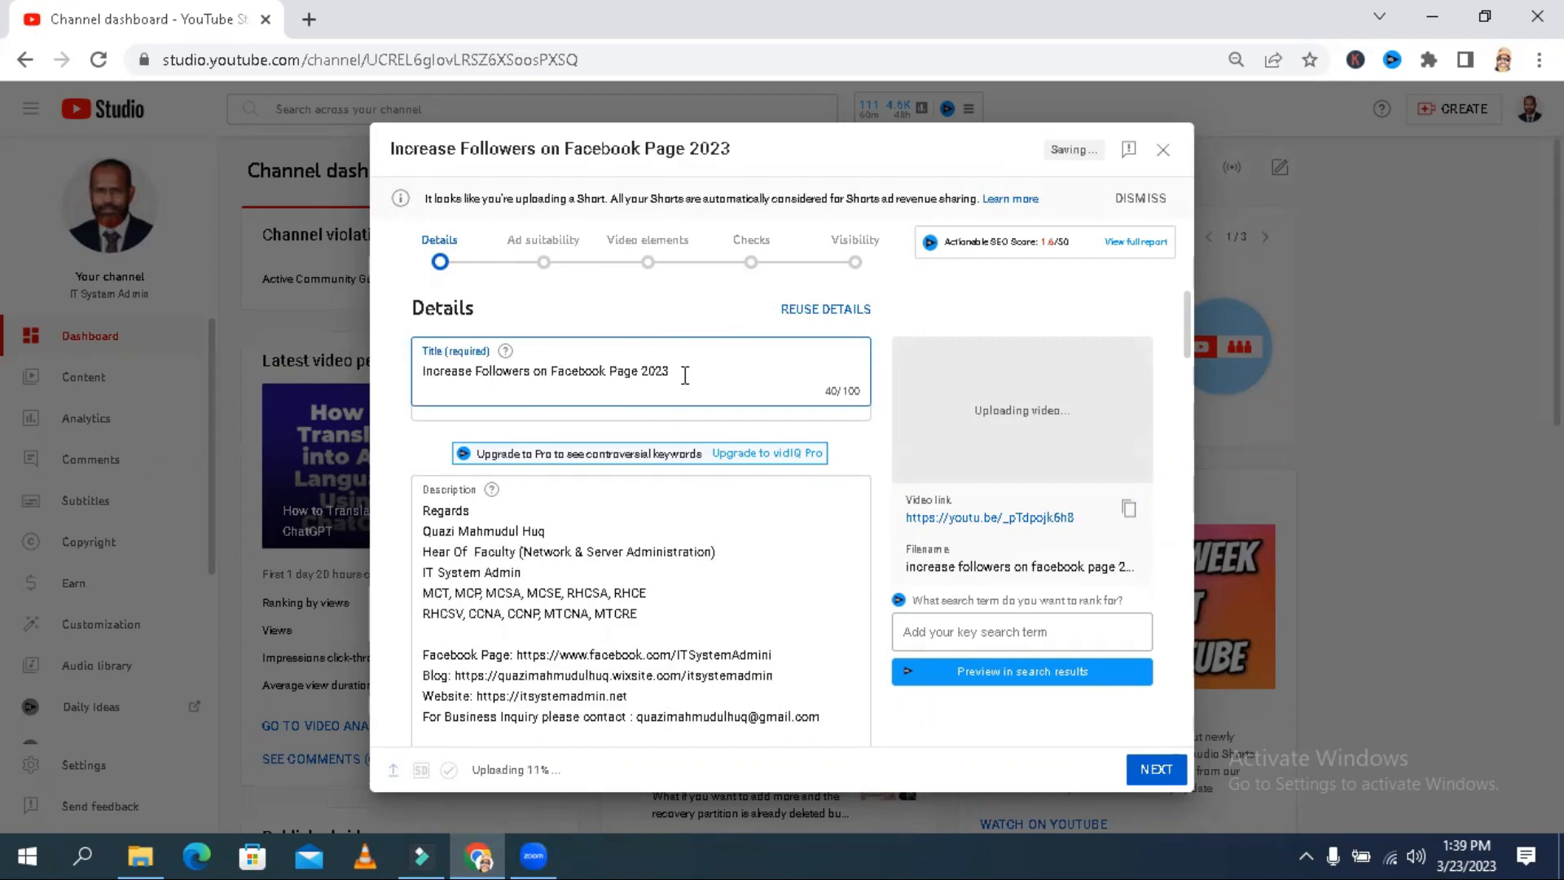
{"action": "left_click", "coordinate": [685, 376]}
{"action": "type", "text": "#shorts"}
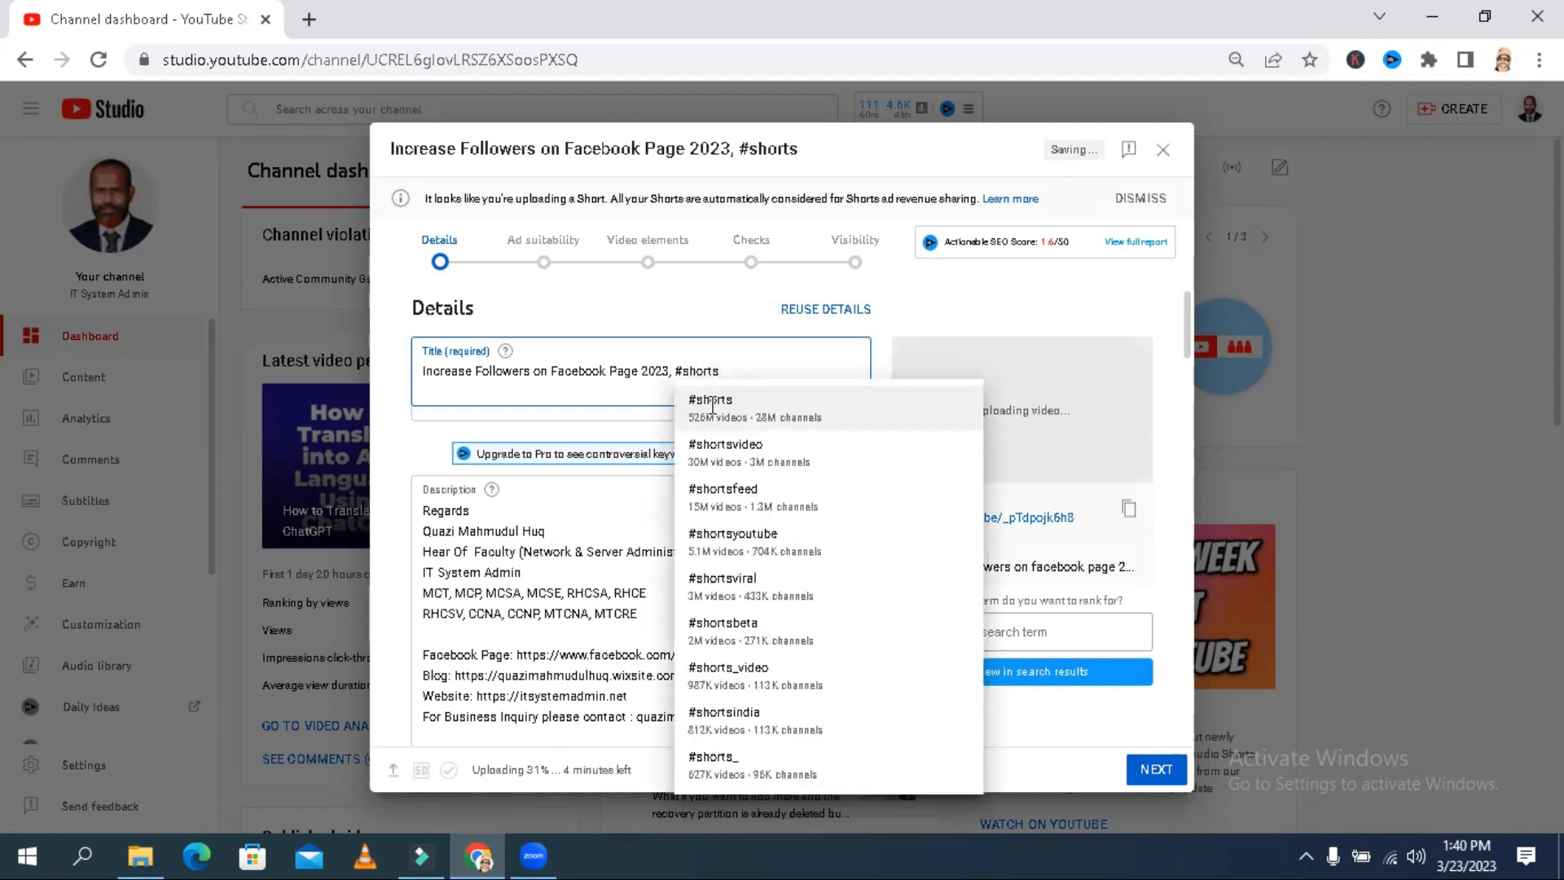
{"action": "left_click", "coordinate": [714, 408]}
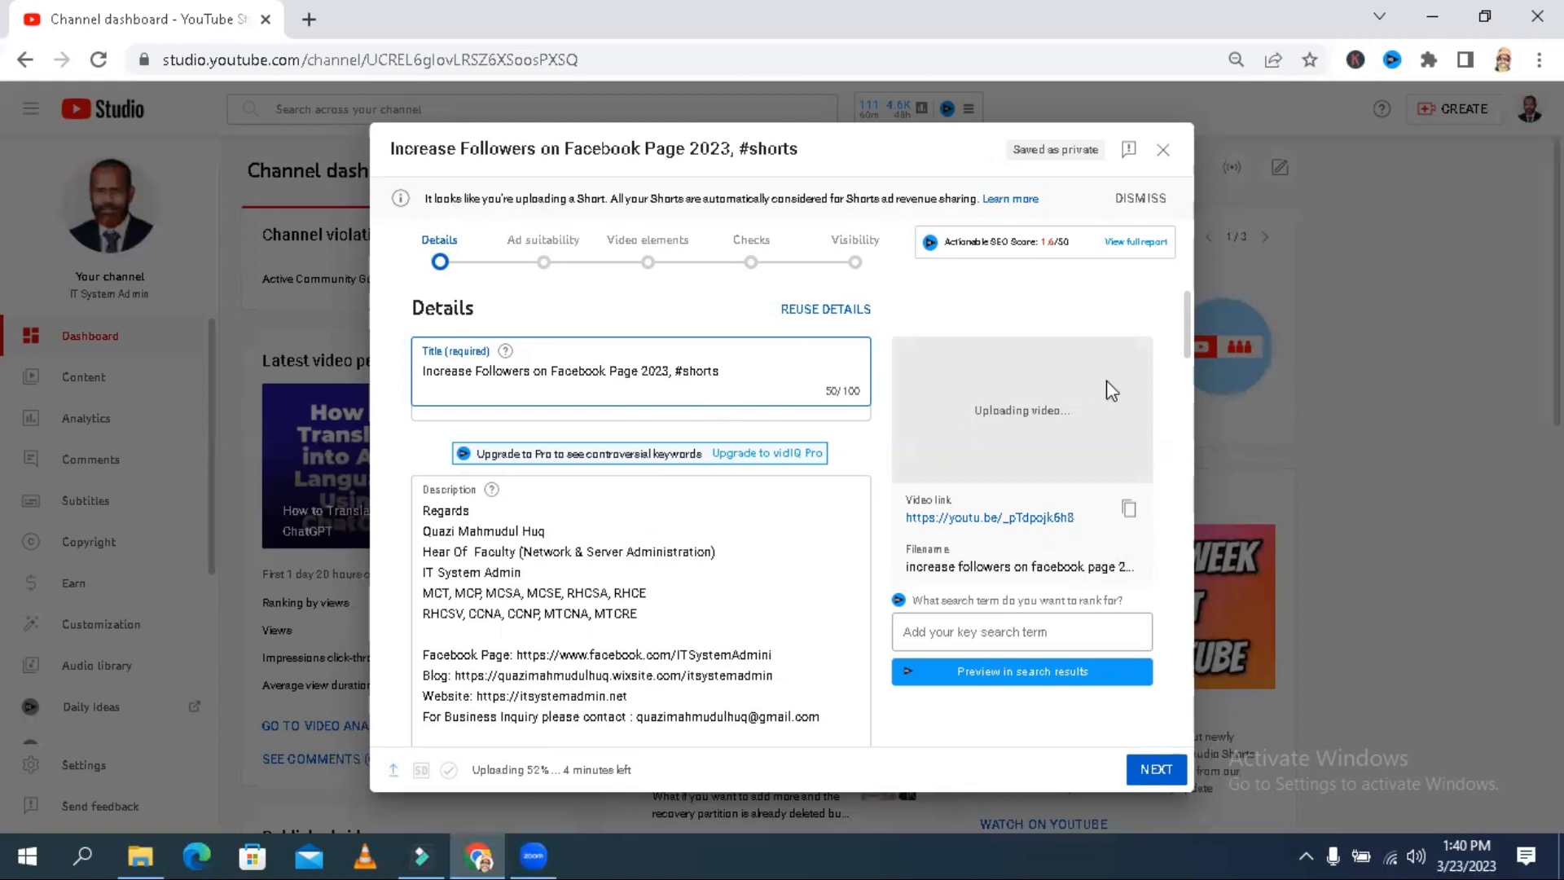
- Copy the full video title into the first line of the description, leaving blank lines above the "Regards" signature
{"action": "left_click", "coordinate": [1190, 353]}
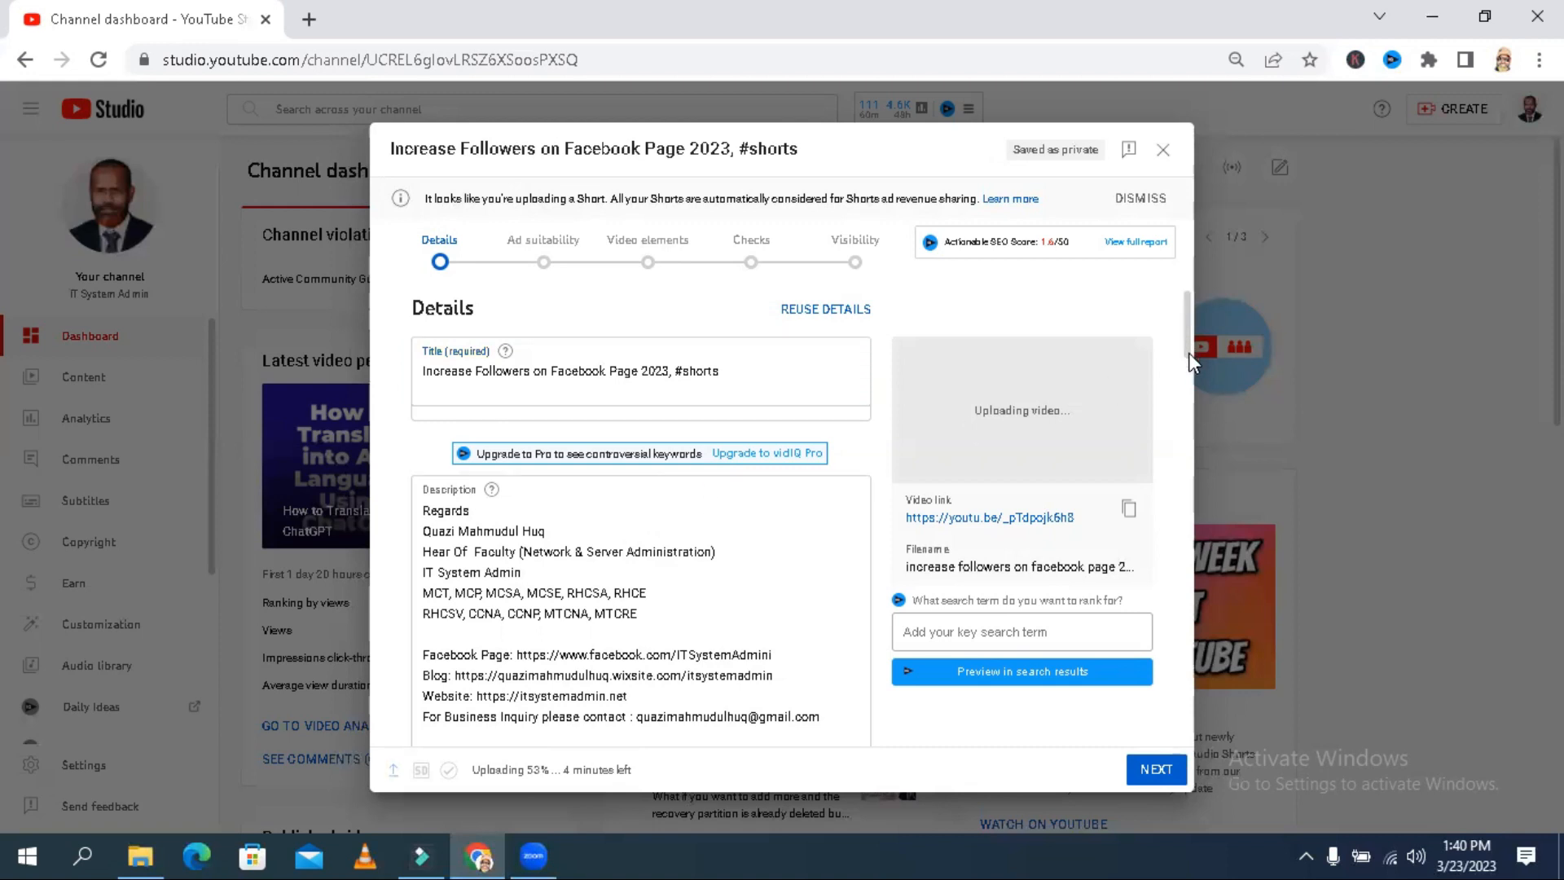
{"action": "mouse_move", "coordinate": [1190, 336]}
{"action": "left_mouse_down"}
{"action": "mouse_move", "coordinate": [1189, 394]}
{"action": "mouse_move", "coordinate": [1186, 354]}
{"action": "left_mouse_up"}
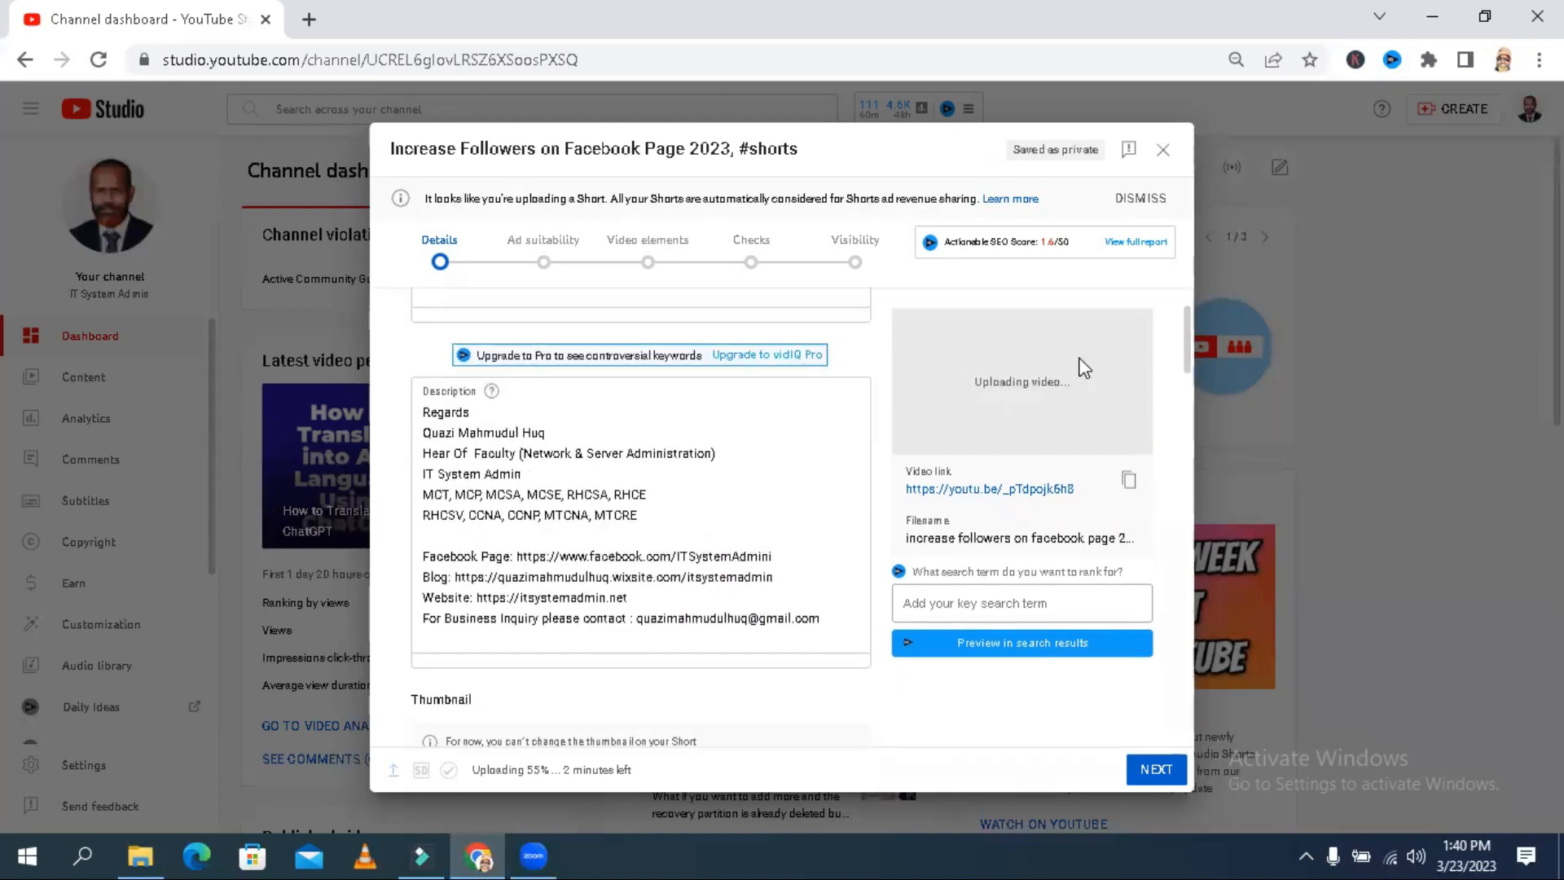
{"action": "left_click_drag", "start_coordinate": [1190, 371], "coordinate": [1184, 324]}
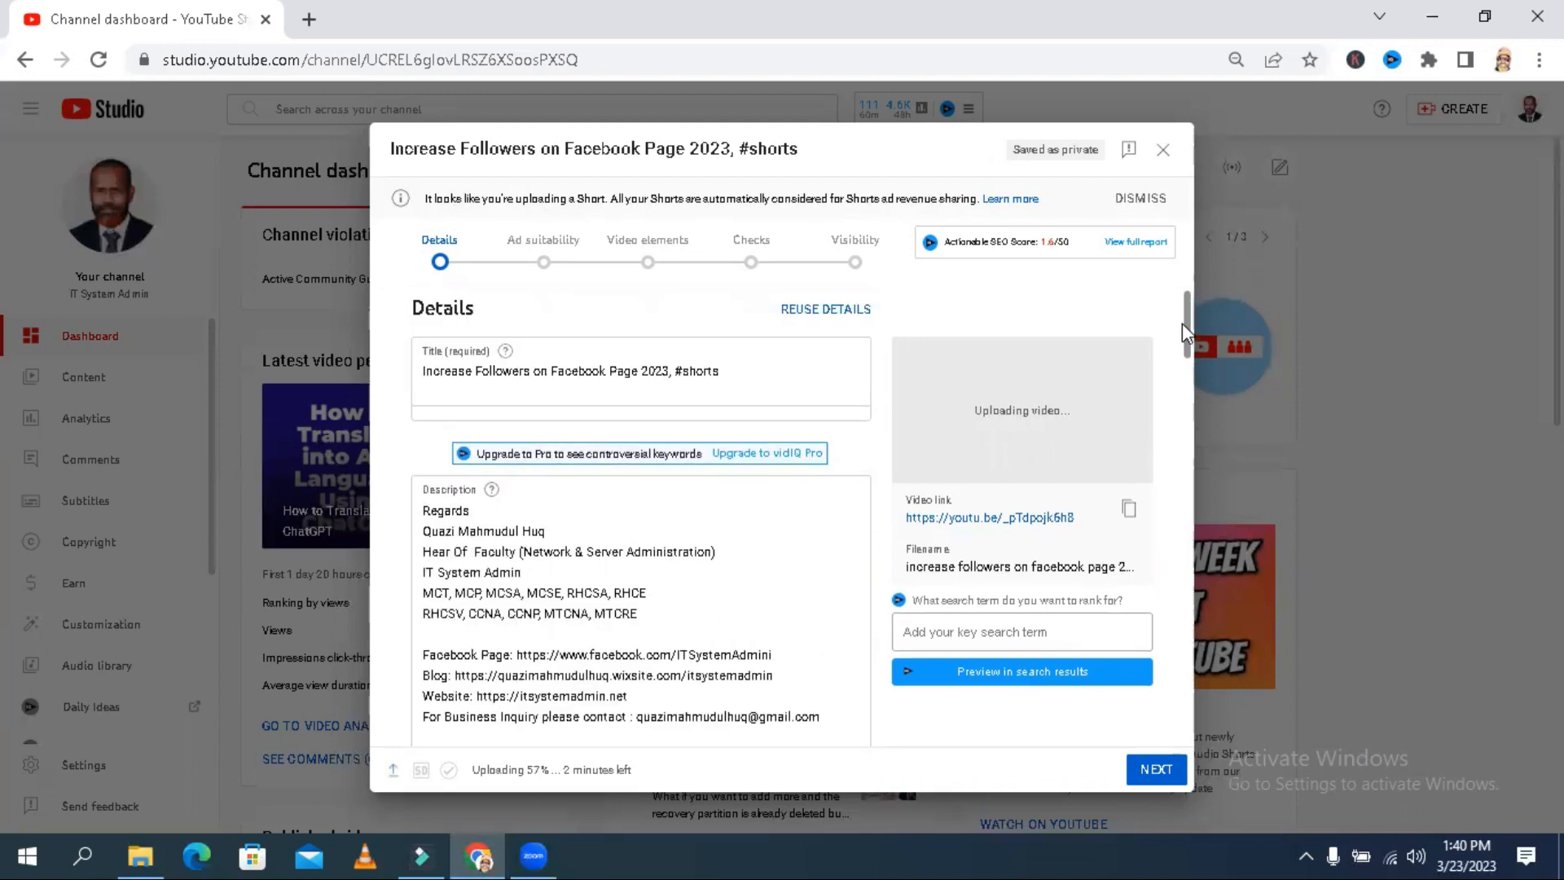
{"action": "left_click_drag", "start_coordinate": [760, 364], "coordinate": [447, 369]}
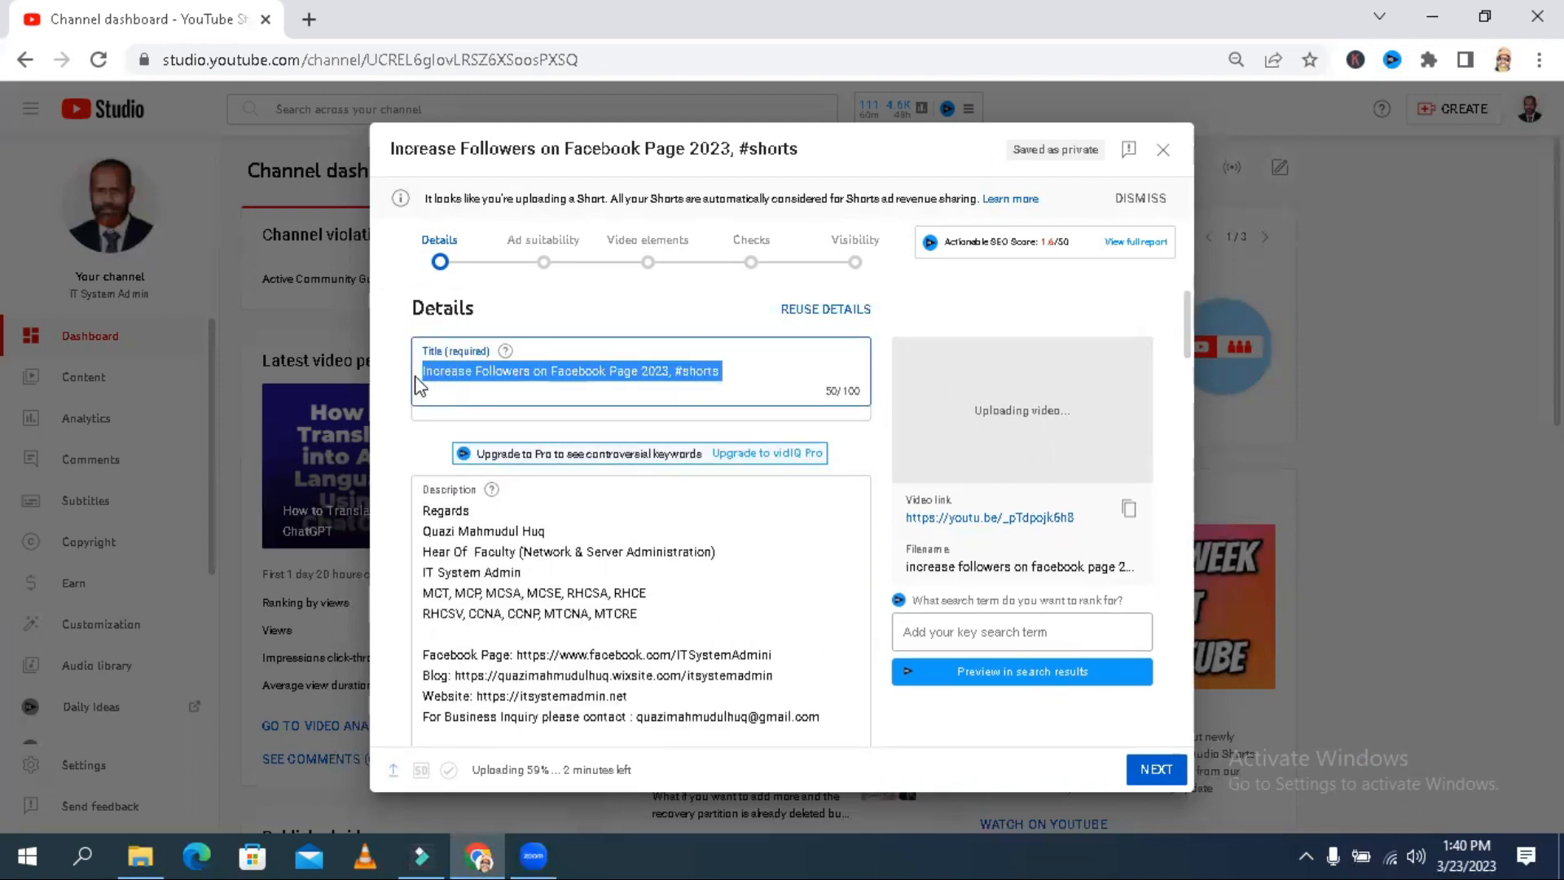
{"action": "left_click", "coordinate": [424, 511]}
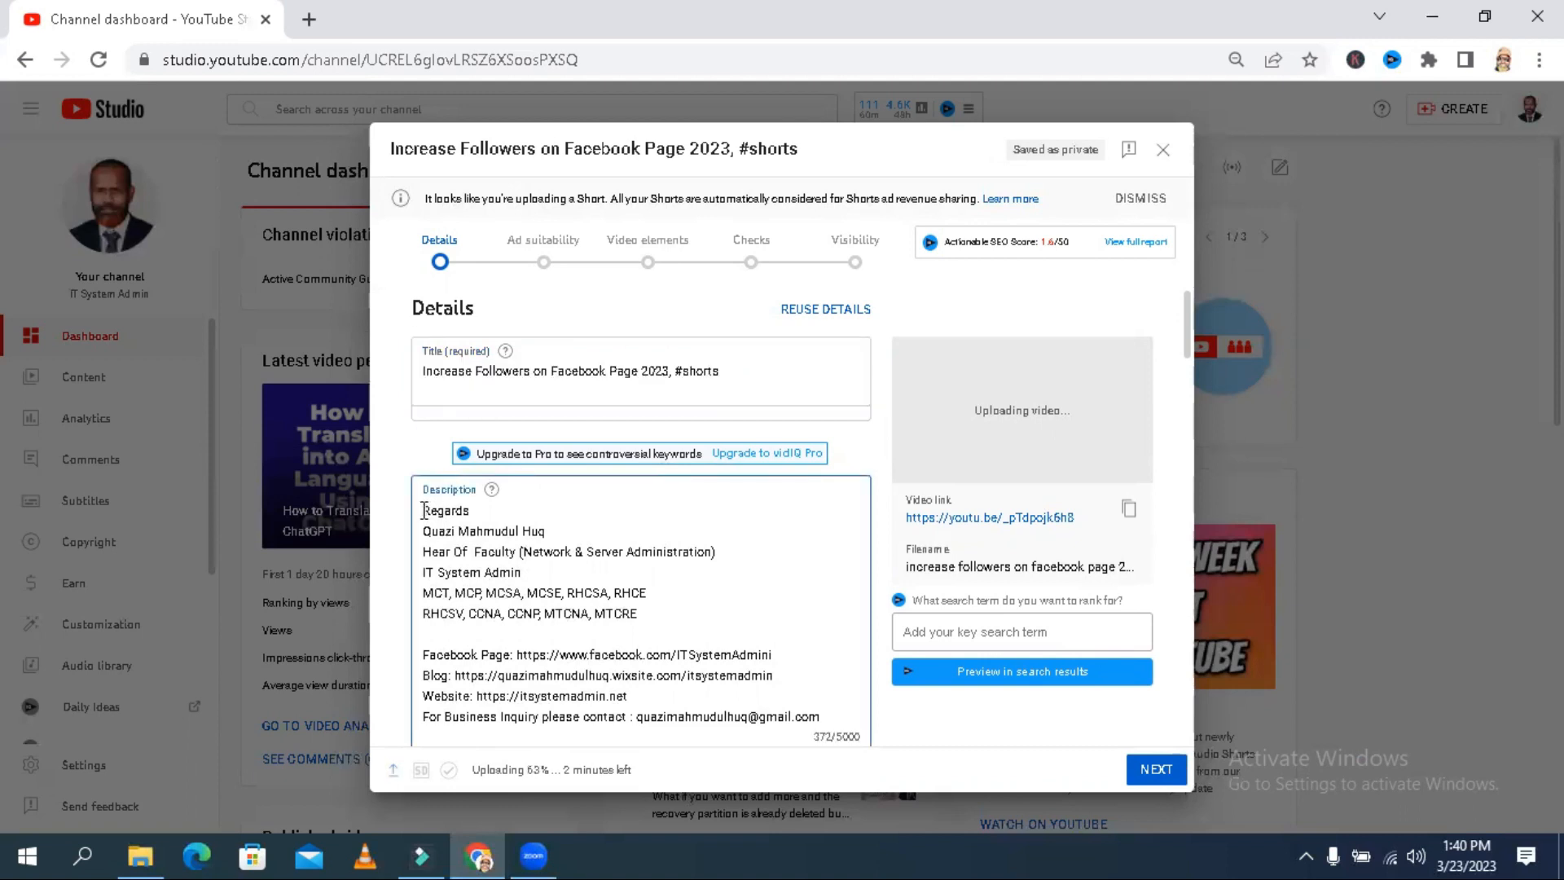
{"action": "key", "text": "Return"}
{"action": "key", "text": "Return"}
{"action": "key", "text": "Return"}
{"action": "key", "text": "Up"}
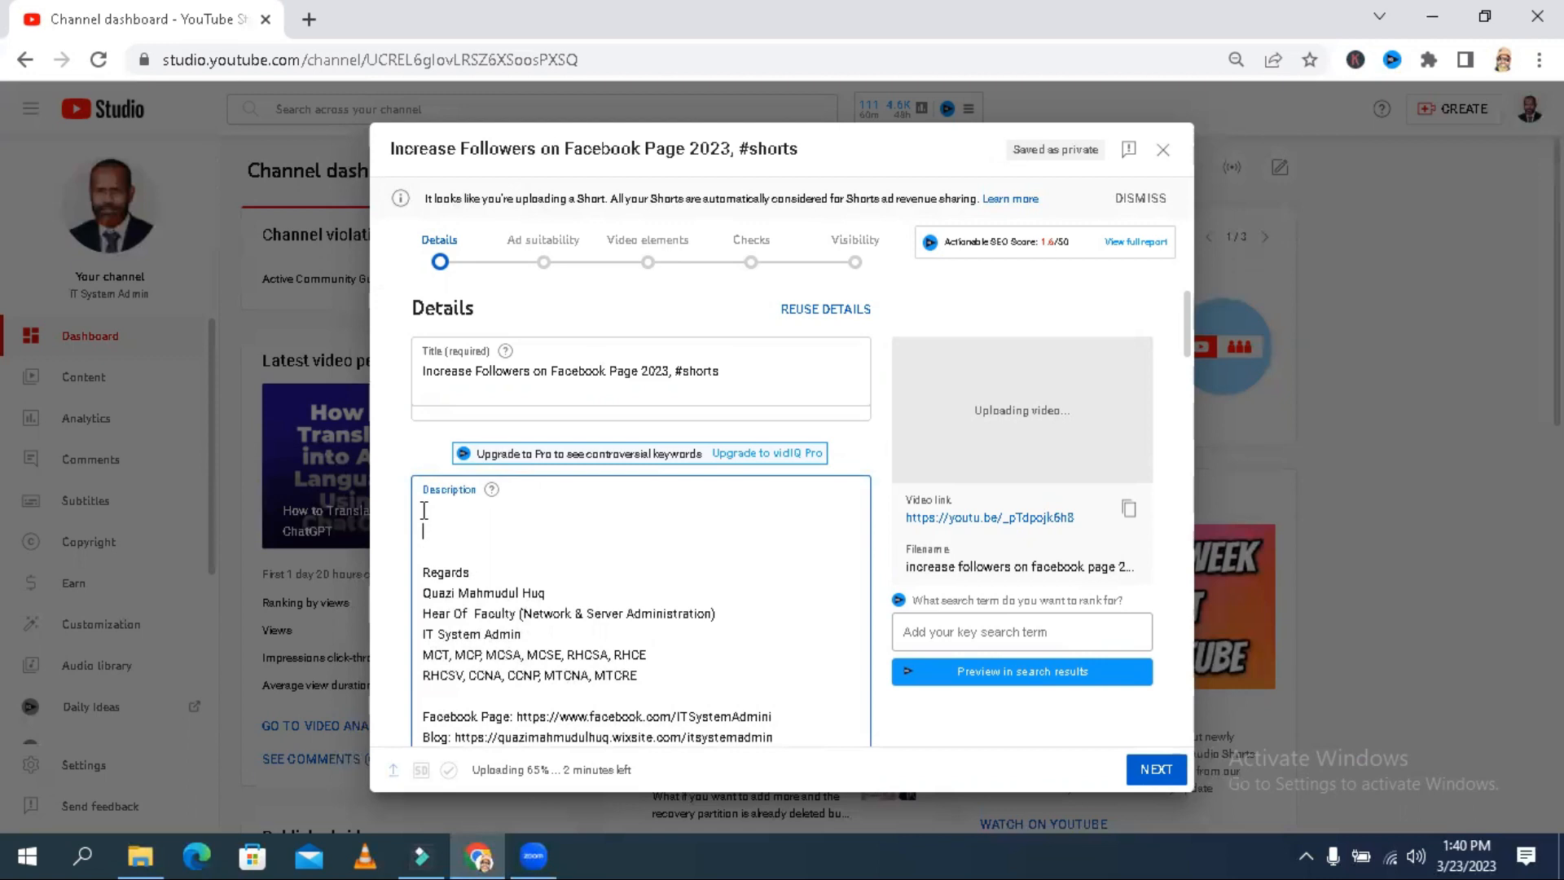
{"action": "right_click", "coordinate": [425, 511]}
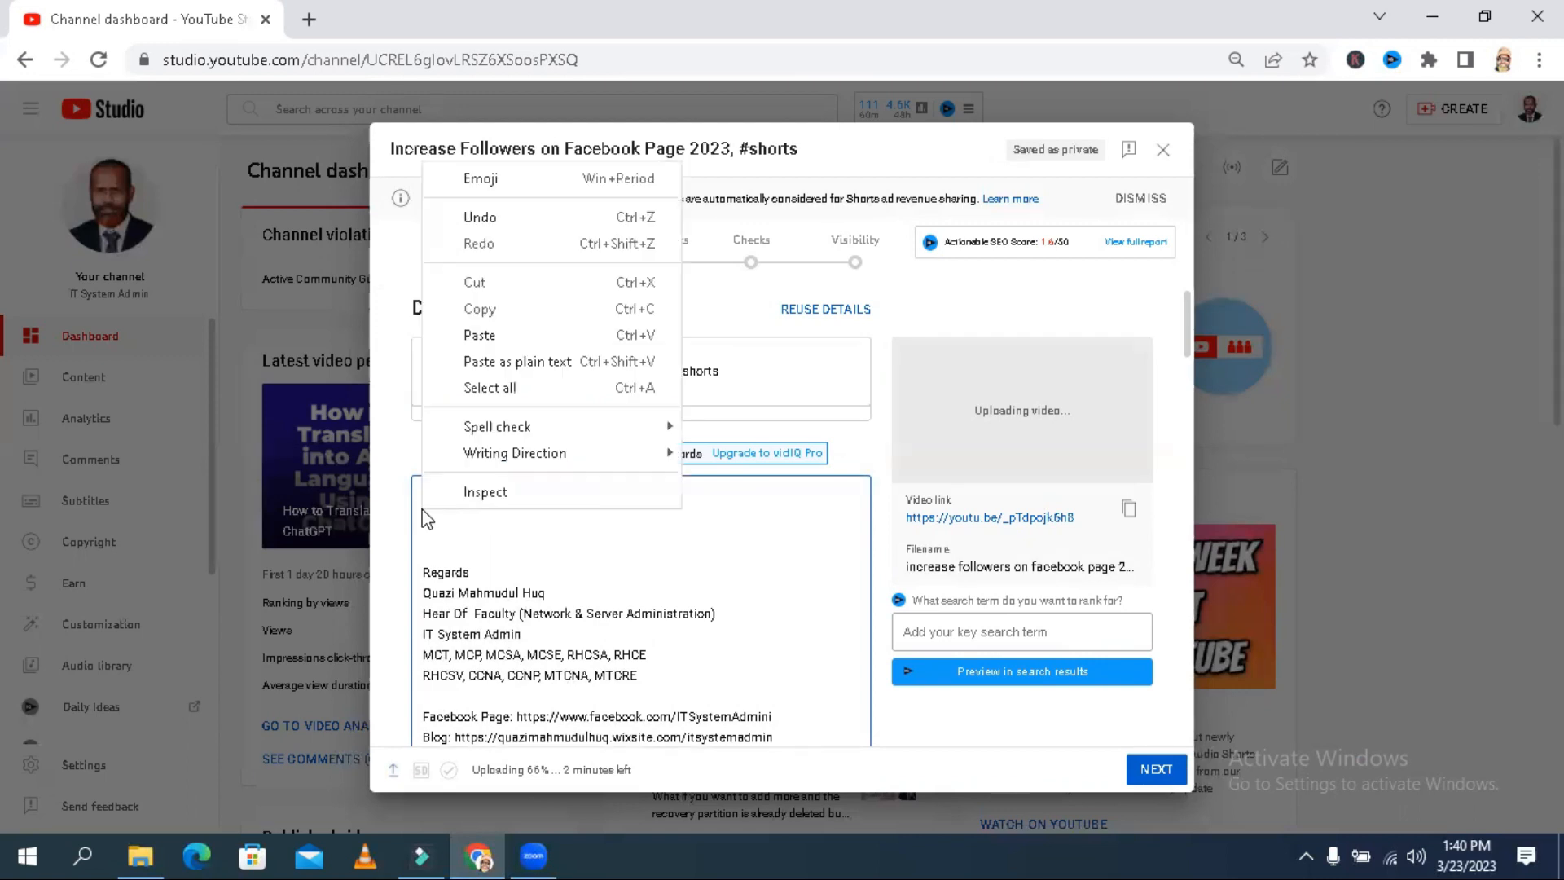
{"action": "left_click", "coordinate": [480, 335]}
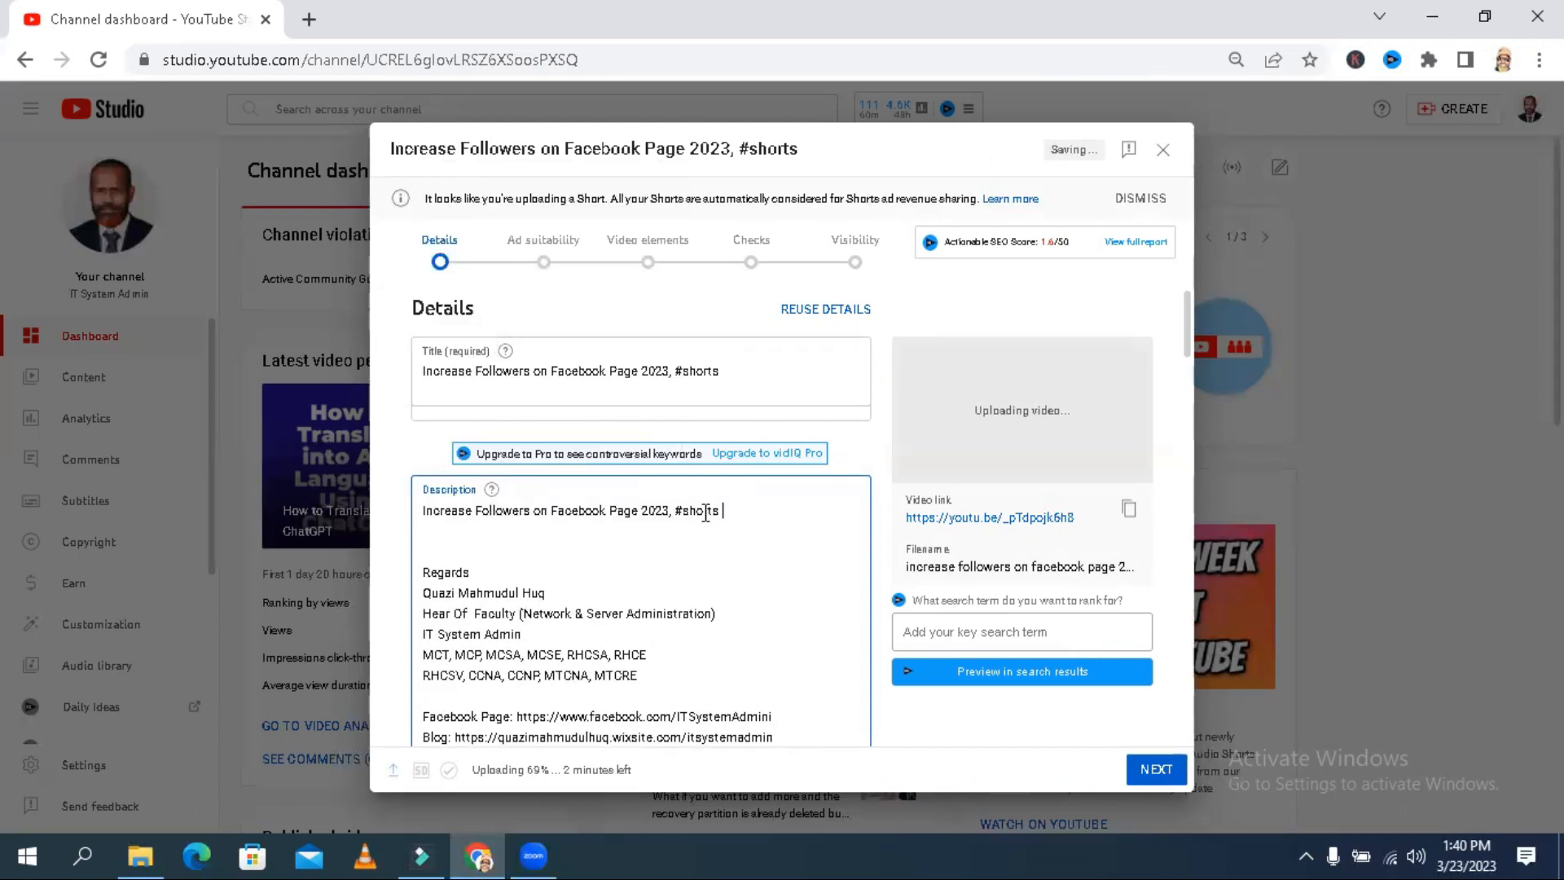
- Add the video to the Facebook playlist
{"action": "left_click_drag", "start_coordinate": [1185, 319], "coordinate": [1191, 404]}
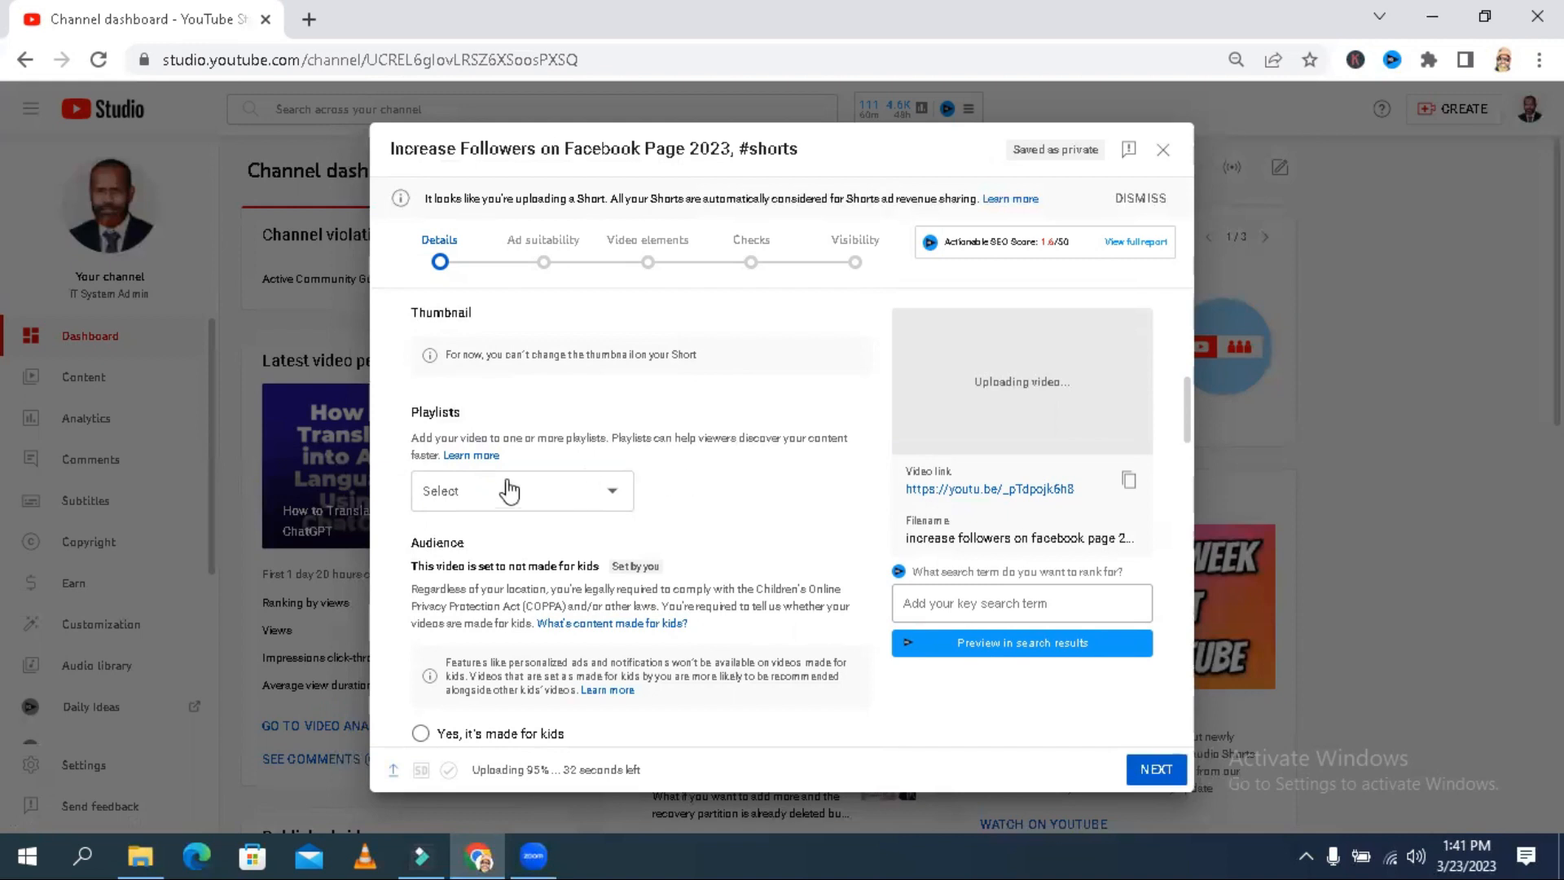
{"action": "left_click", "coordinate": [603, 493]}
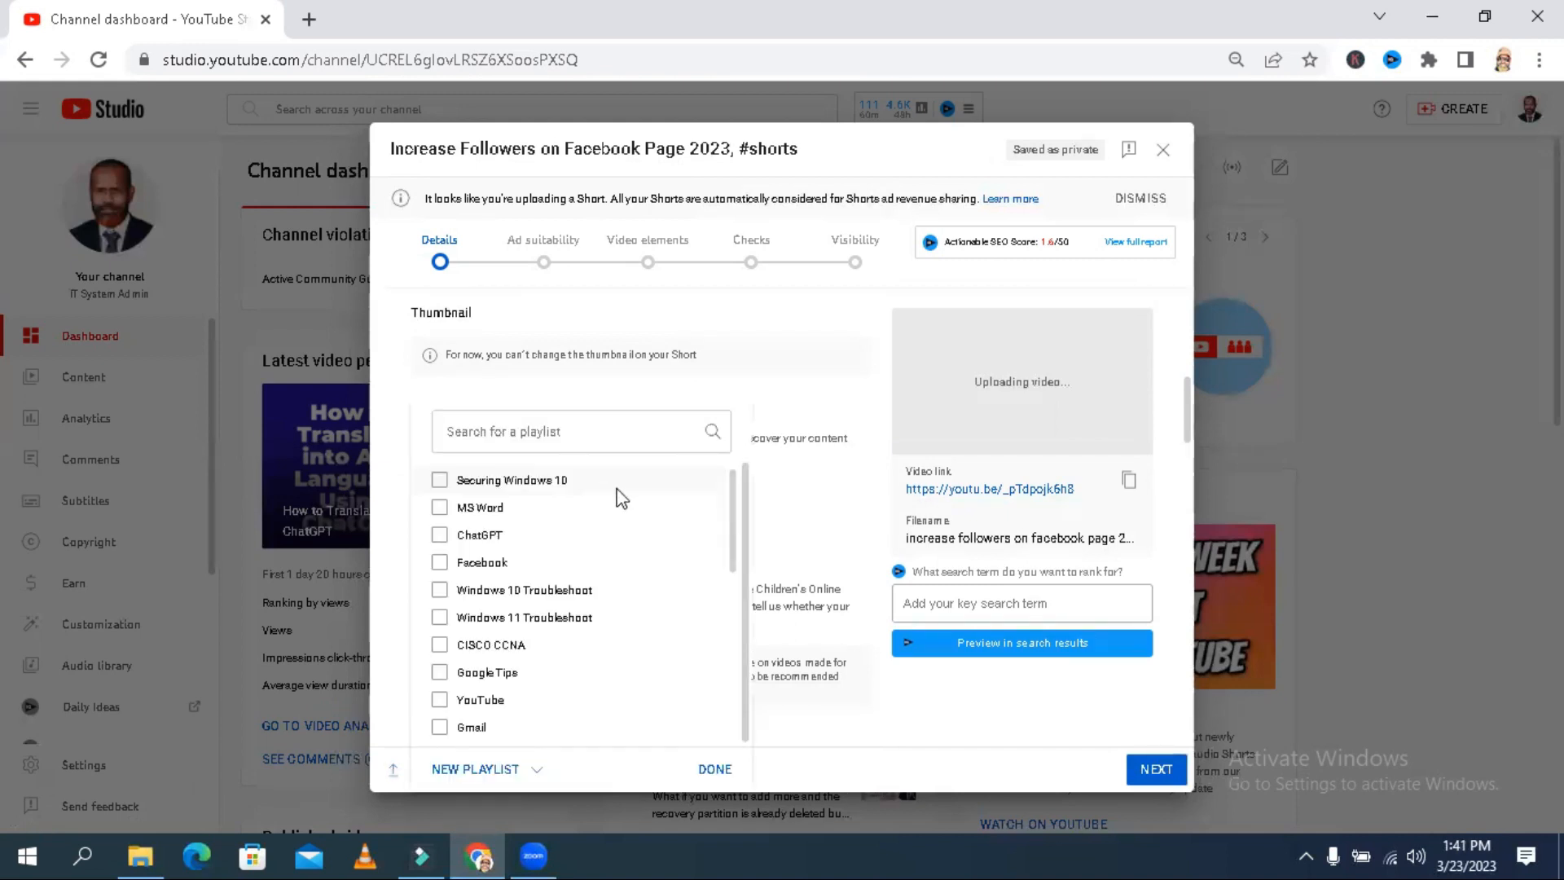
{"action": "left_click", "coordinate": [439, 562]}
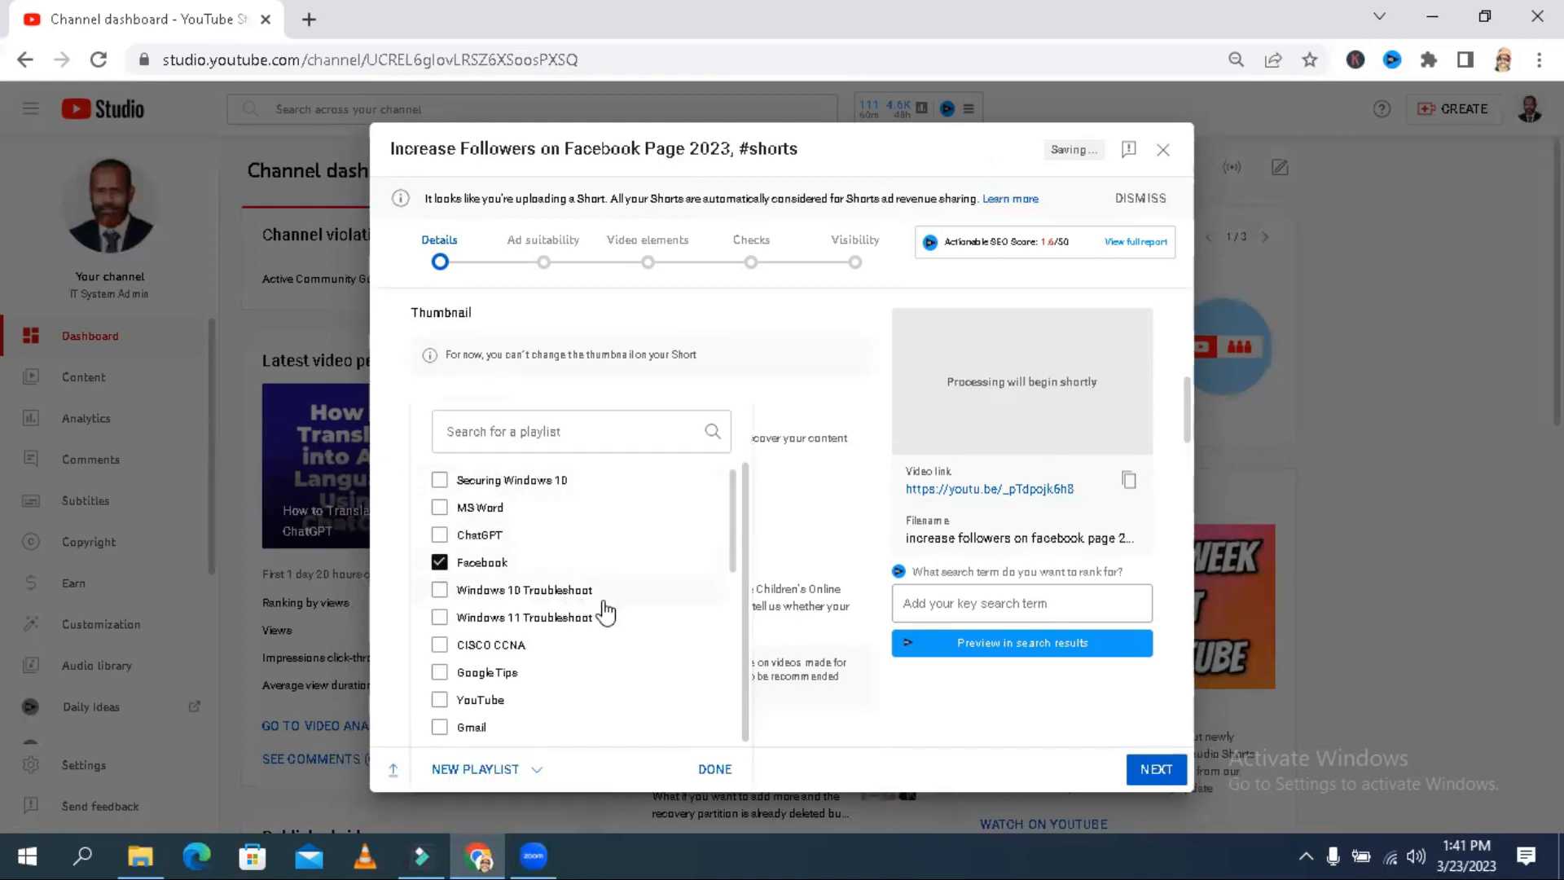
{"action": "left_click", "coordinate": [1187, 405]}
- Paste the copied title into the video's tags, adding "Increase Followers on Facebook Page 2023" and "#shorts"
{"action": "left_click_drag", "start_coordinate": [1186, 404], "coordinate": [1181, 554]}
{"action": "left_click", "coordinate": [733, 419]}
{"action": "type", "text": "Increase Followers on Facebook Page 2023, #shorts"}
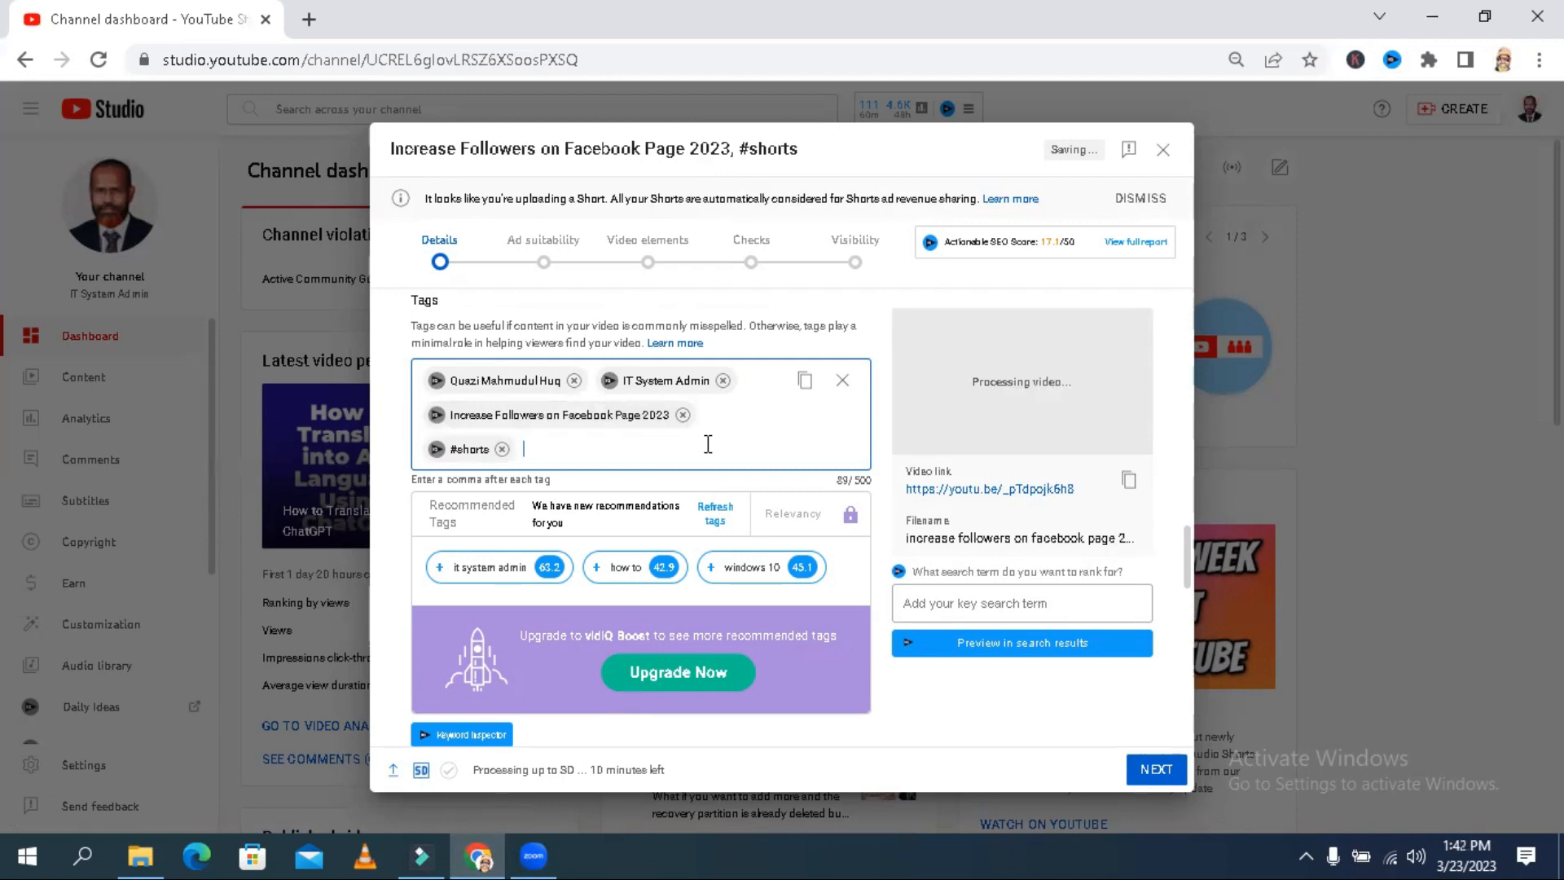
- Add the tags "Facebook", "Page", "followers" and "follower" to the video
{"action": "type", "text": "Faceb"}
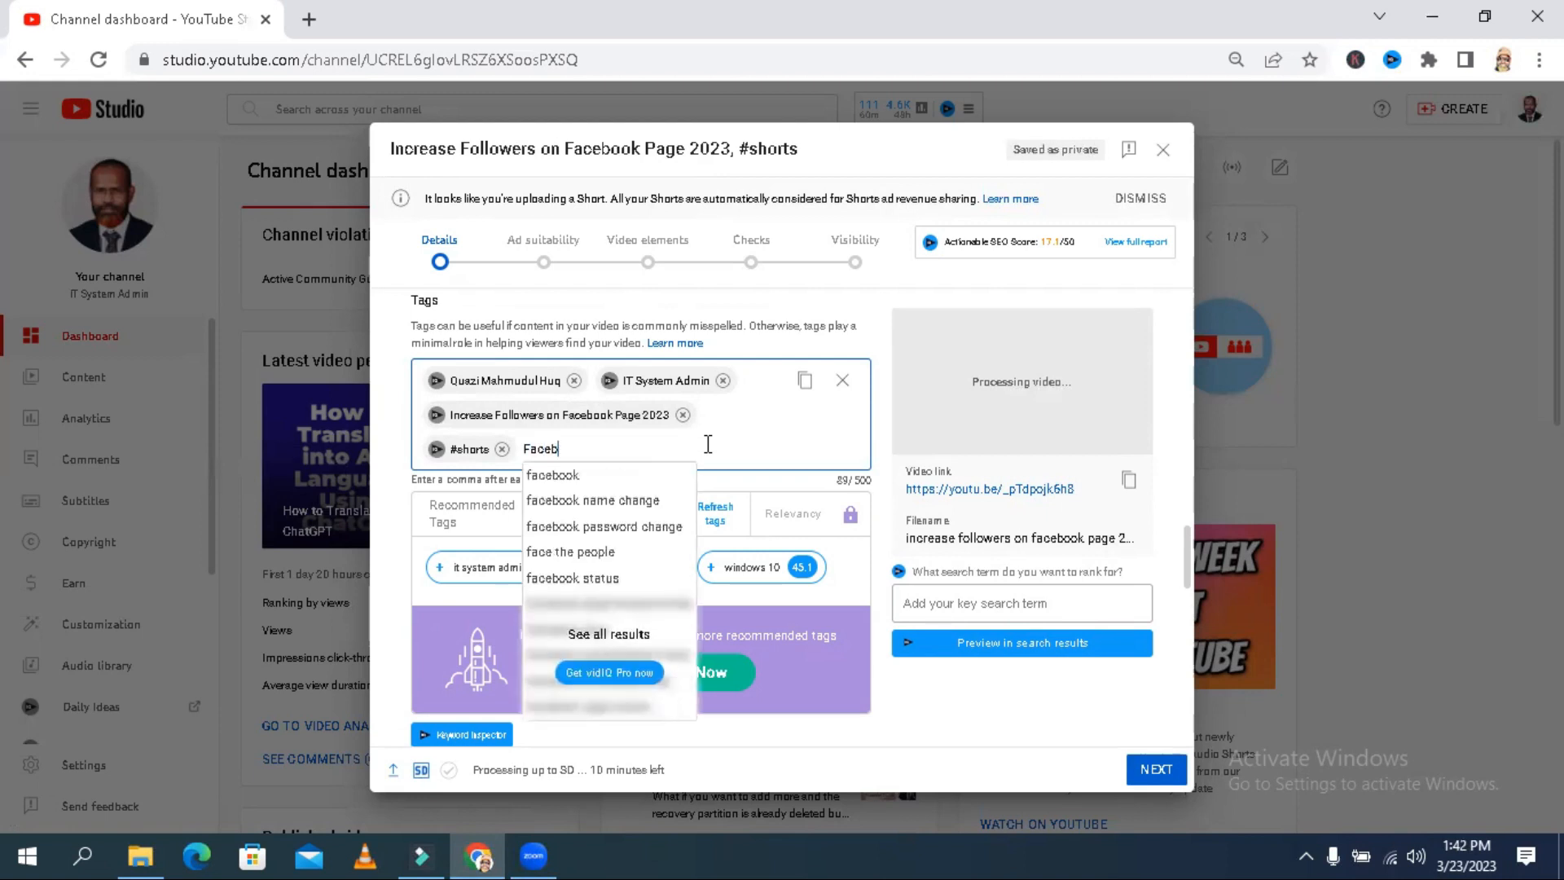
{"action": "type", "text": "ook"}
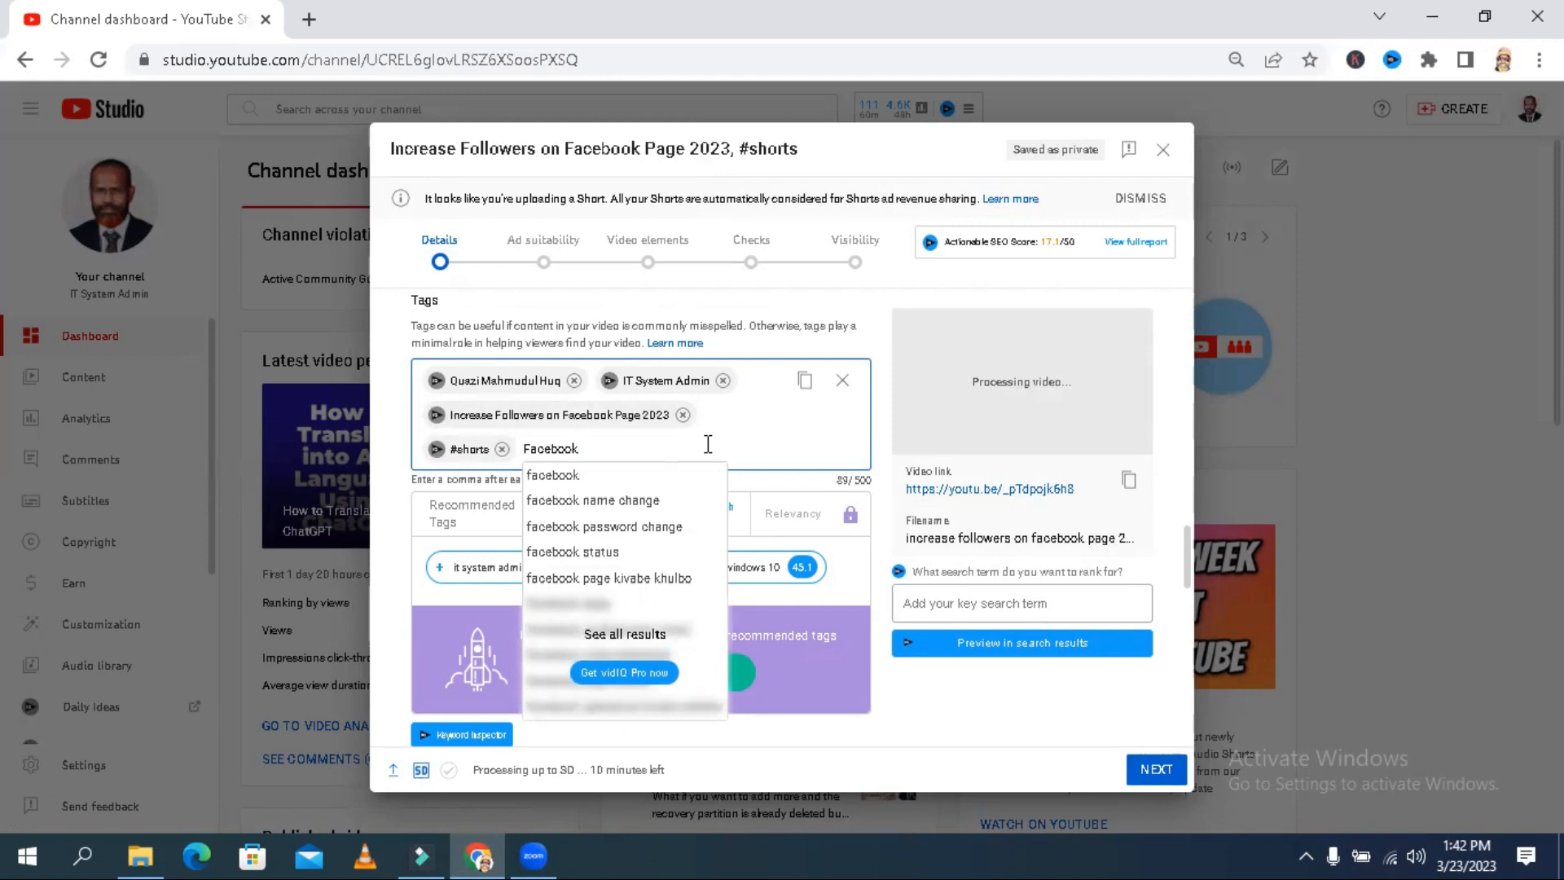
{"action": "type", "text": ","}
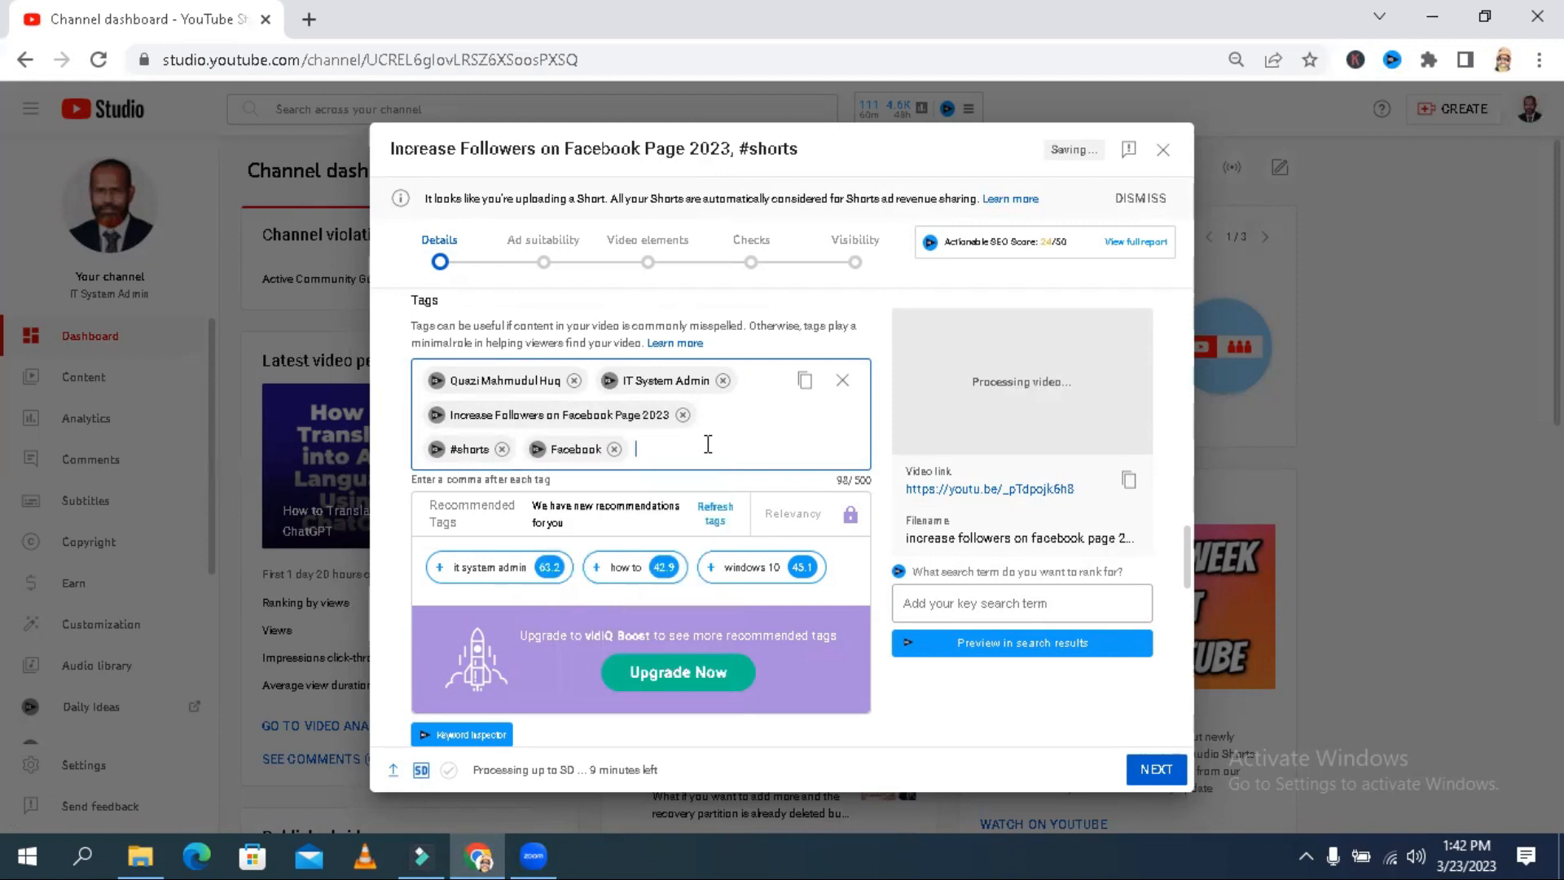
{"action": "type", "text": "Page,followers,follower"}
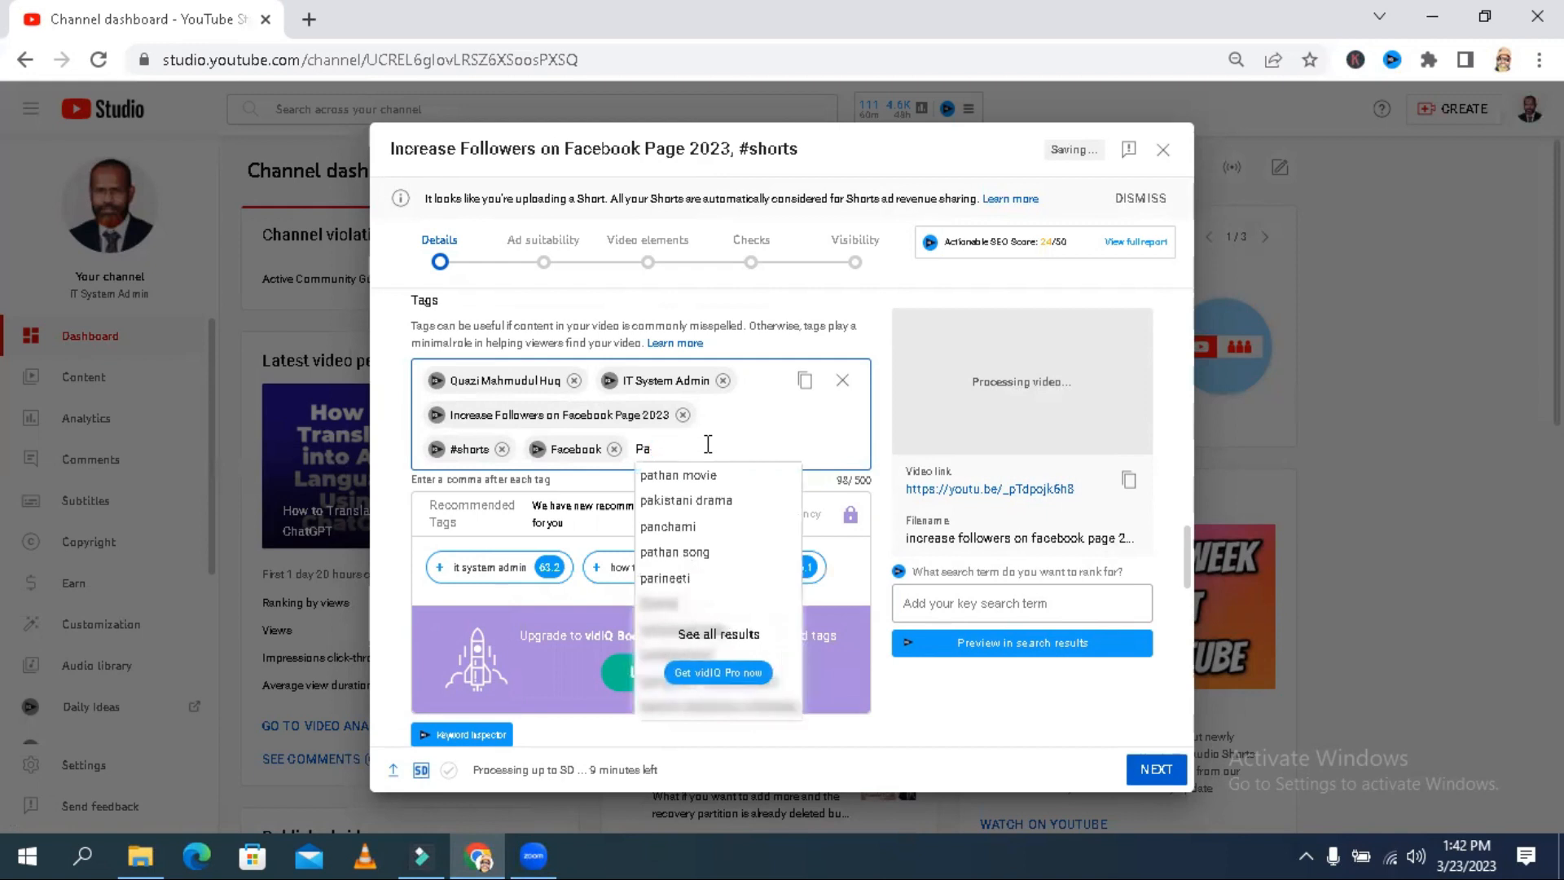
{"action": "left_click", "coordinate": [588, 531]}
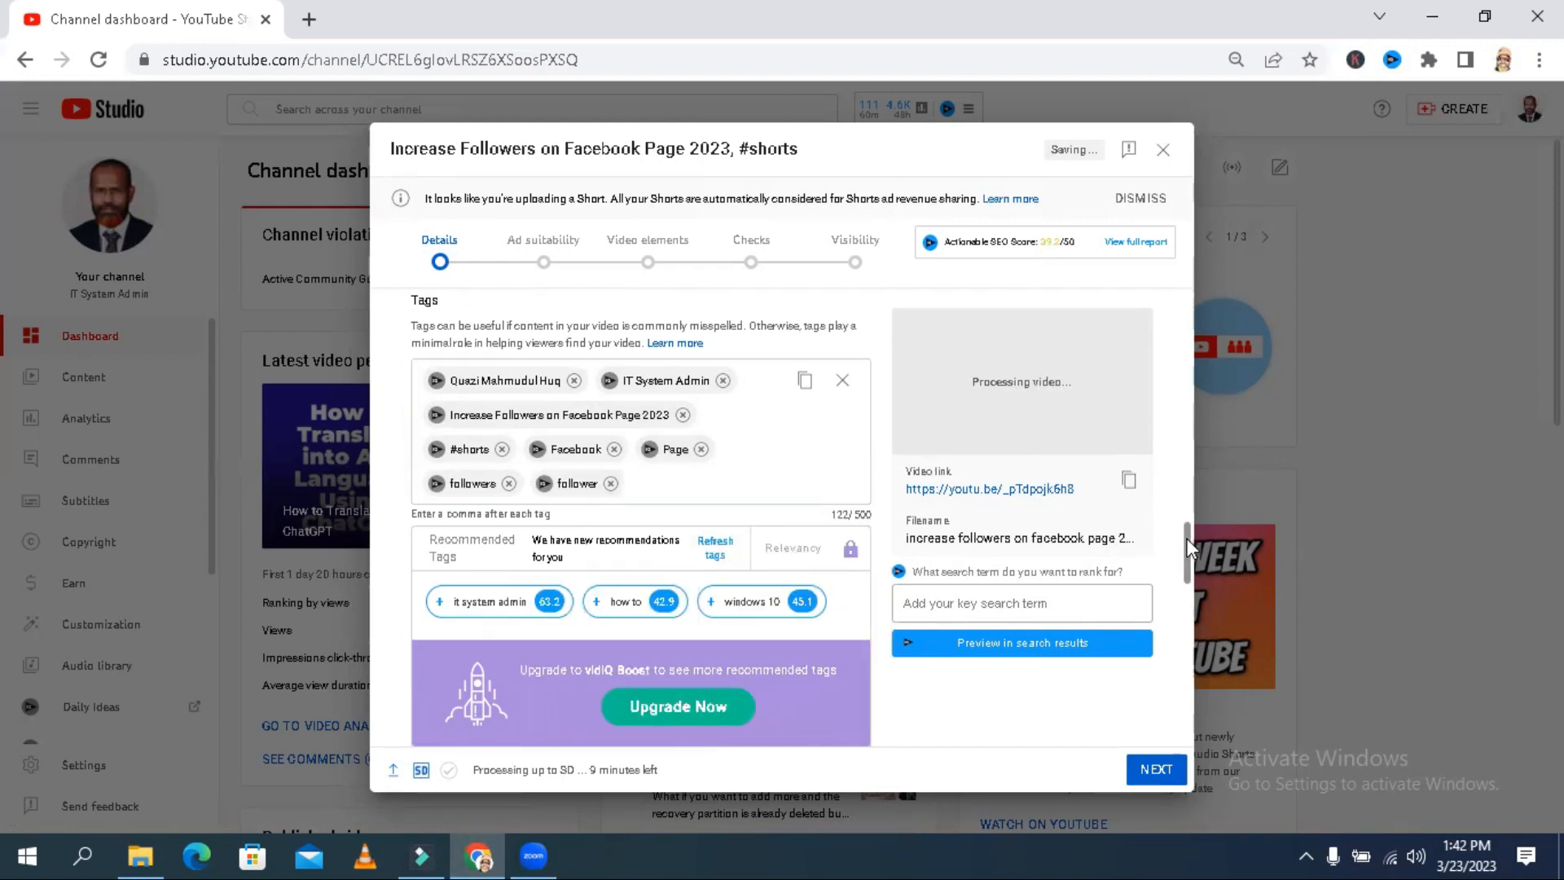
- Proceed to the ad suitability stage and submit a rating of "None of the above" for the video
{"action": "left_click_drag", "start_coordinate": [1187, 538], "coordinate": [1185, 740]}
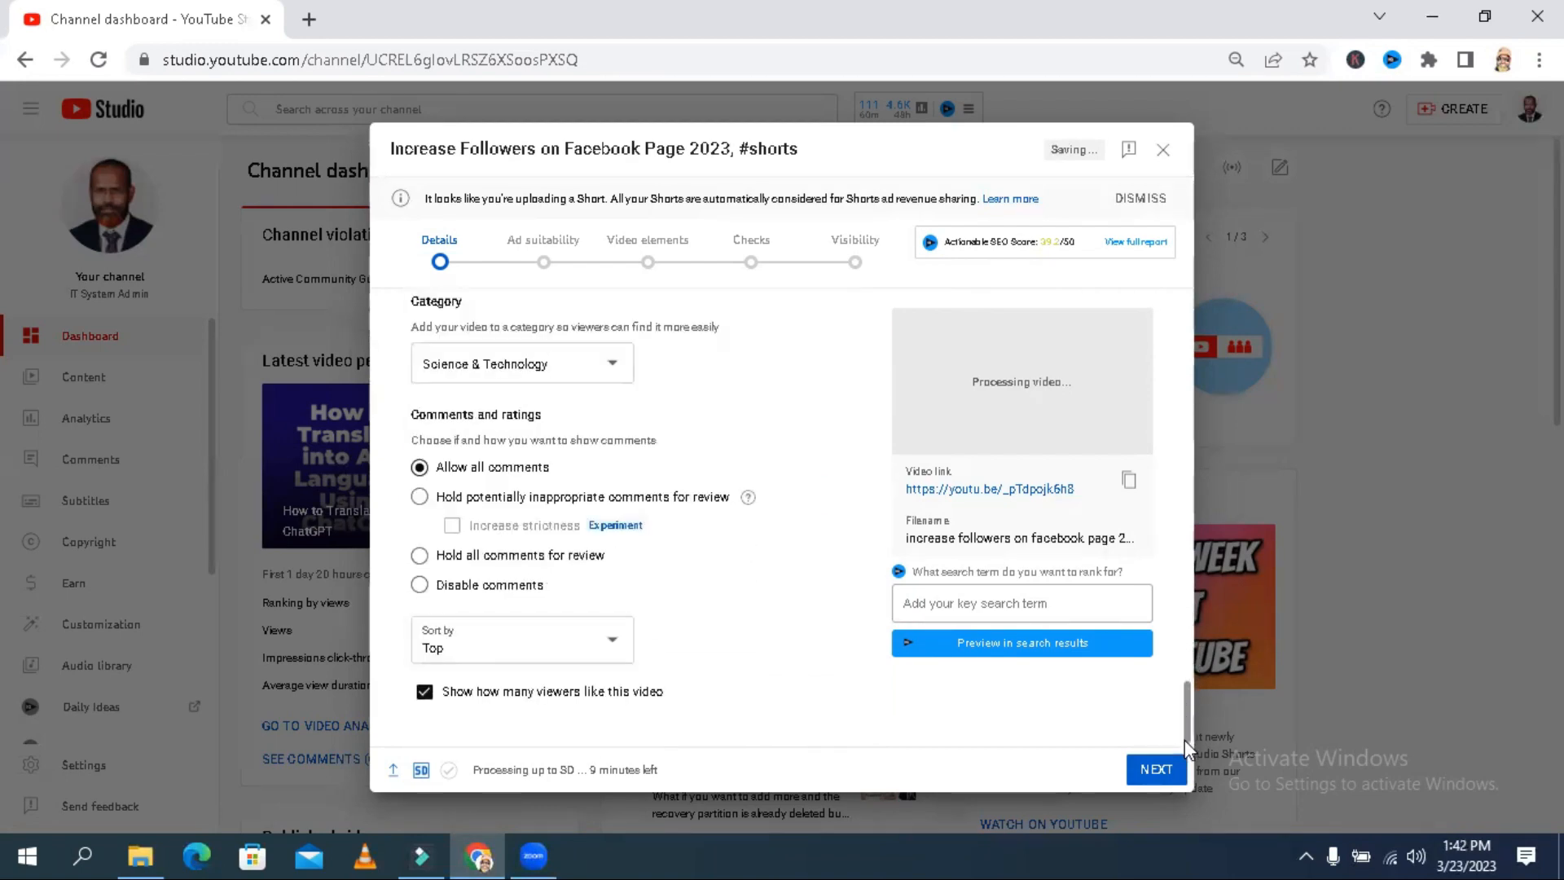
{"action": "left_click", "coordinate": [1157, 769]}
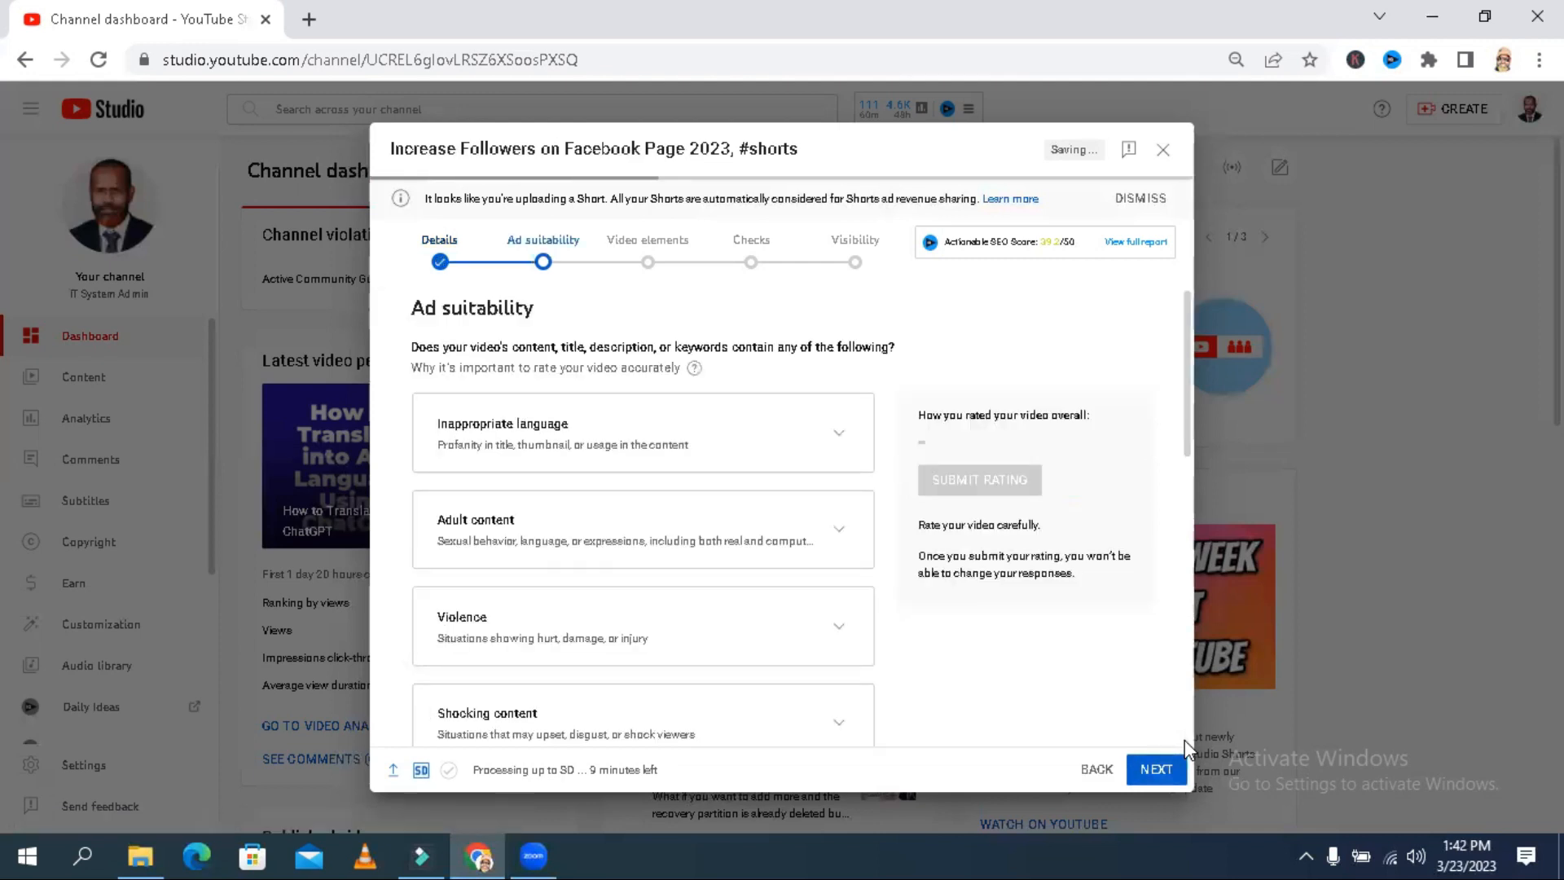
{"action": "left_click_drag", "start_coordinate": [1187, 412], "coordinate": [1167, 748]}
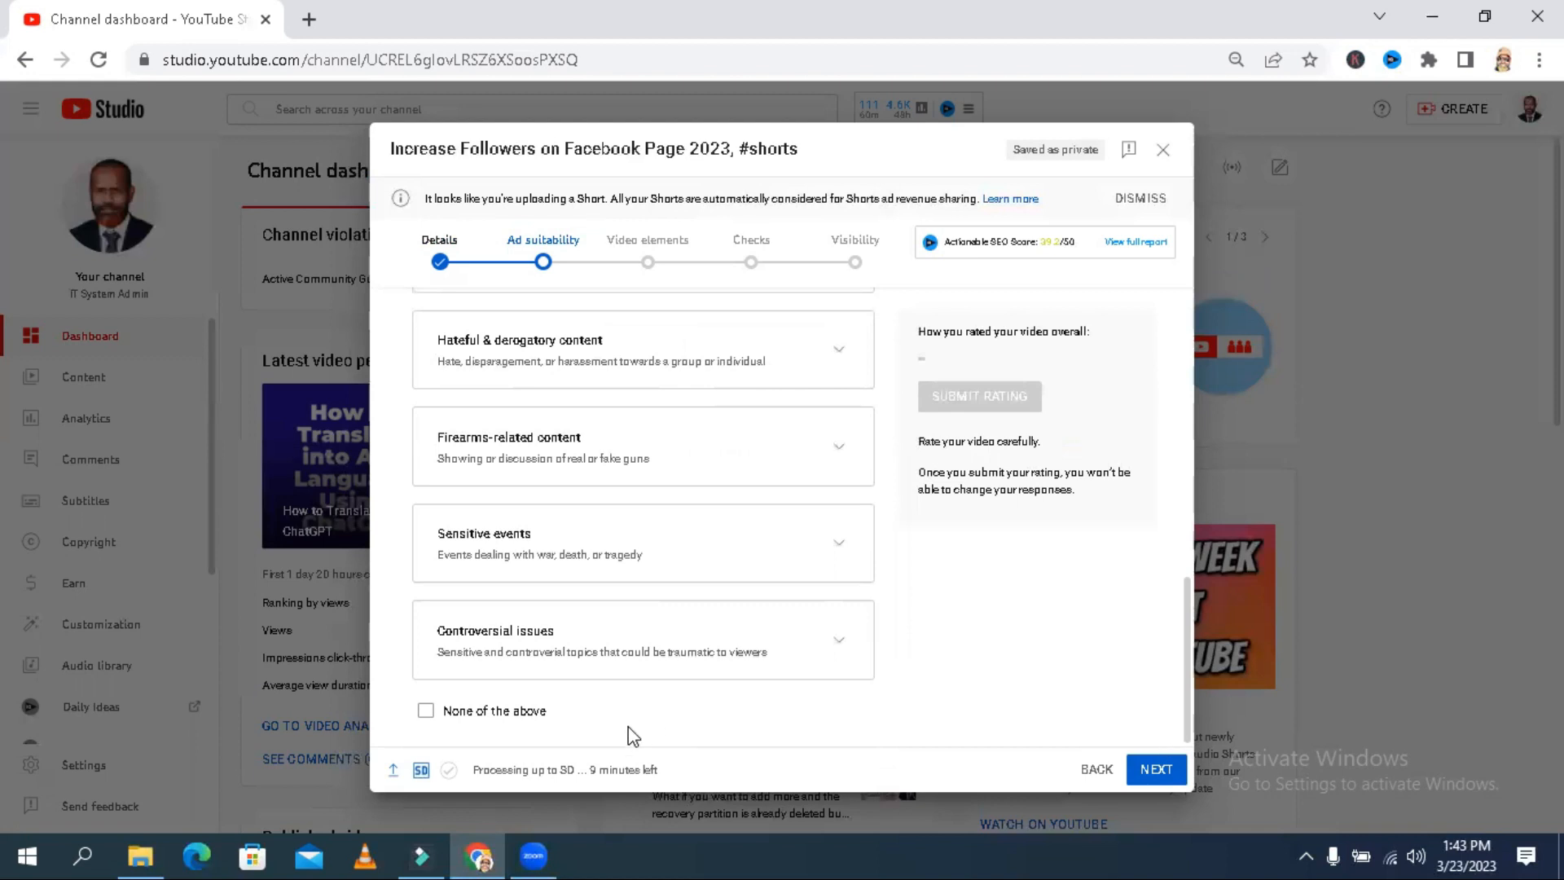
{"action": "left_click", "coordinate": [424, 714]}
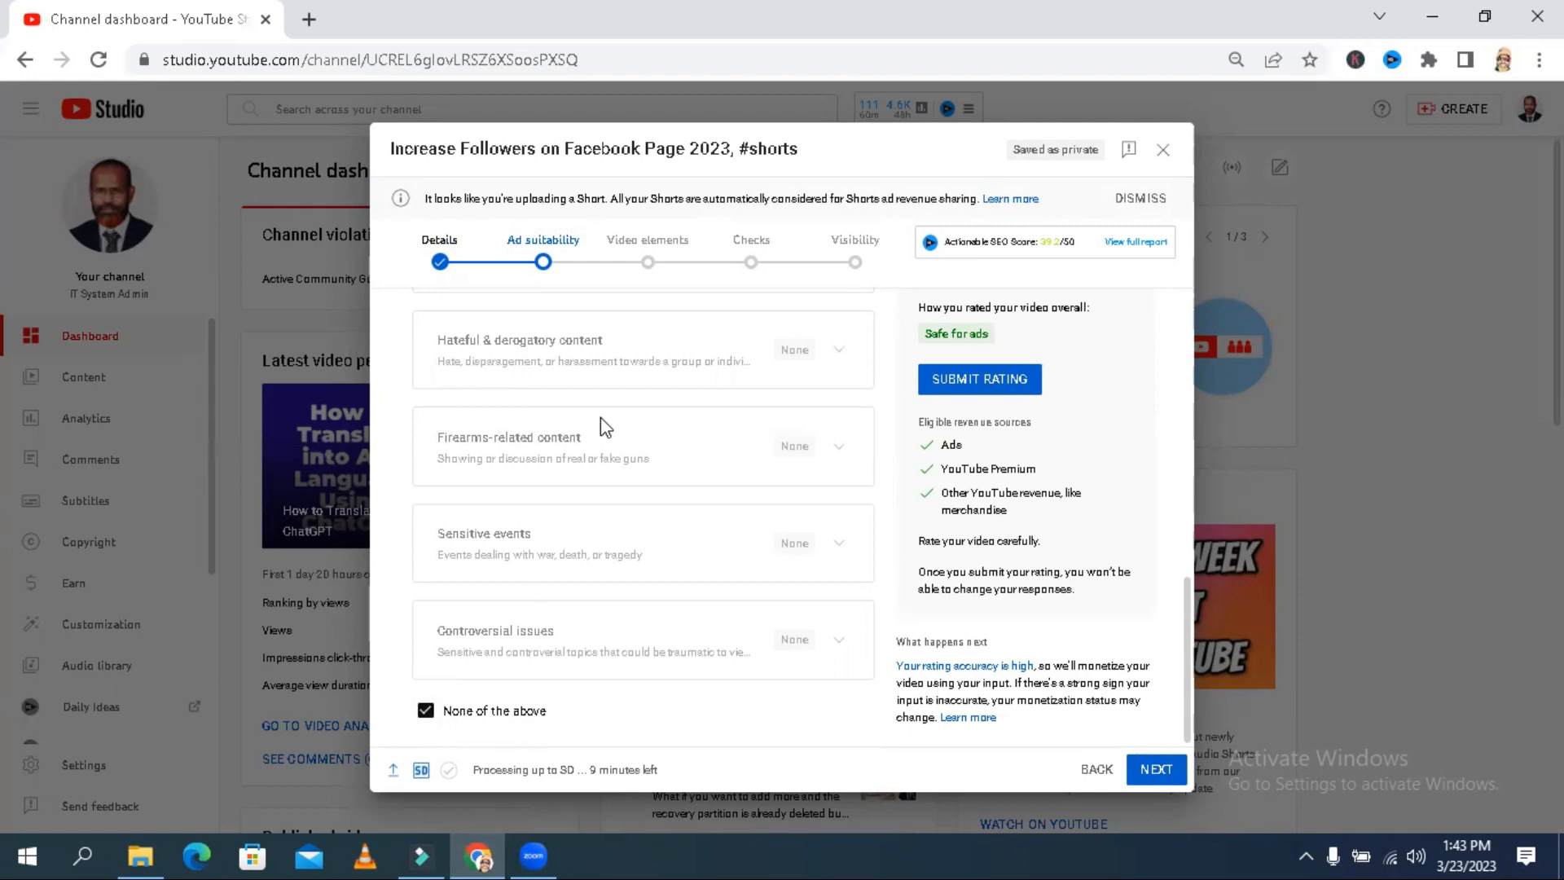
{"action": "left_click", "coordinate": [972, 382]}
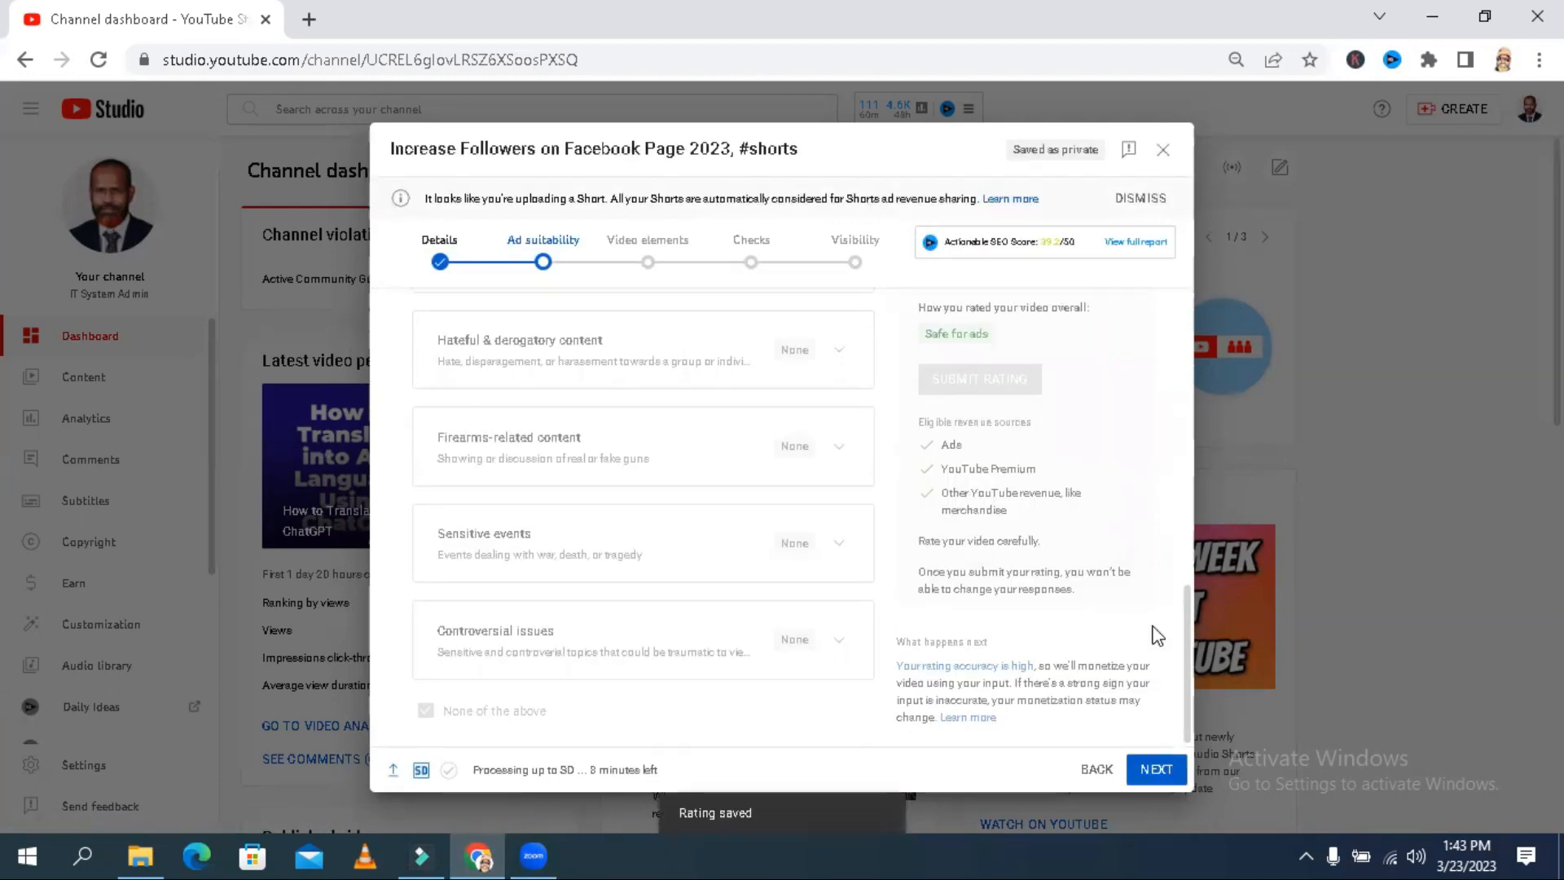
- Proceed to the video elements stage and add a video card at 0:00:00 linking to the "How to Download and Install Chat GPT AI" video
{"action": "left_click", "coordinate": [1165, 744]}
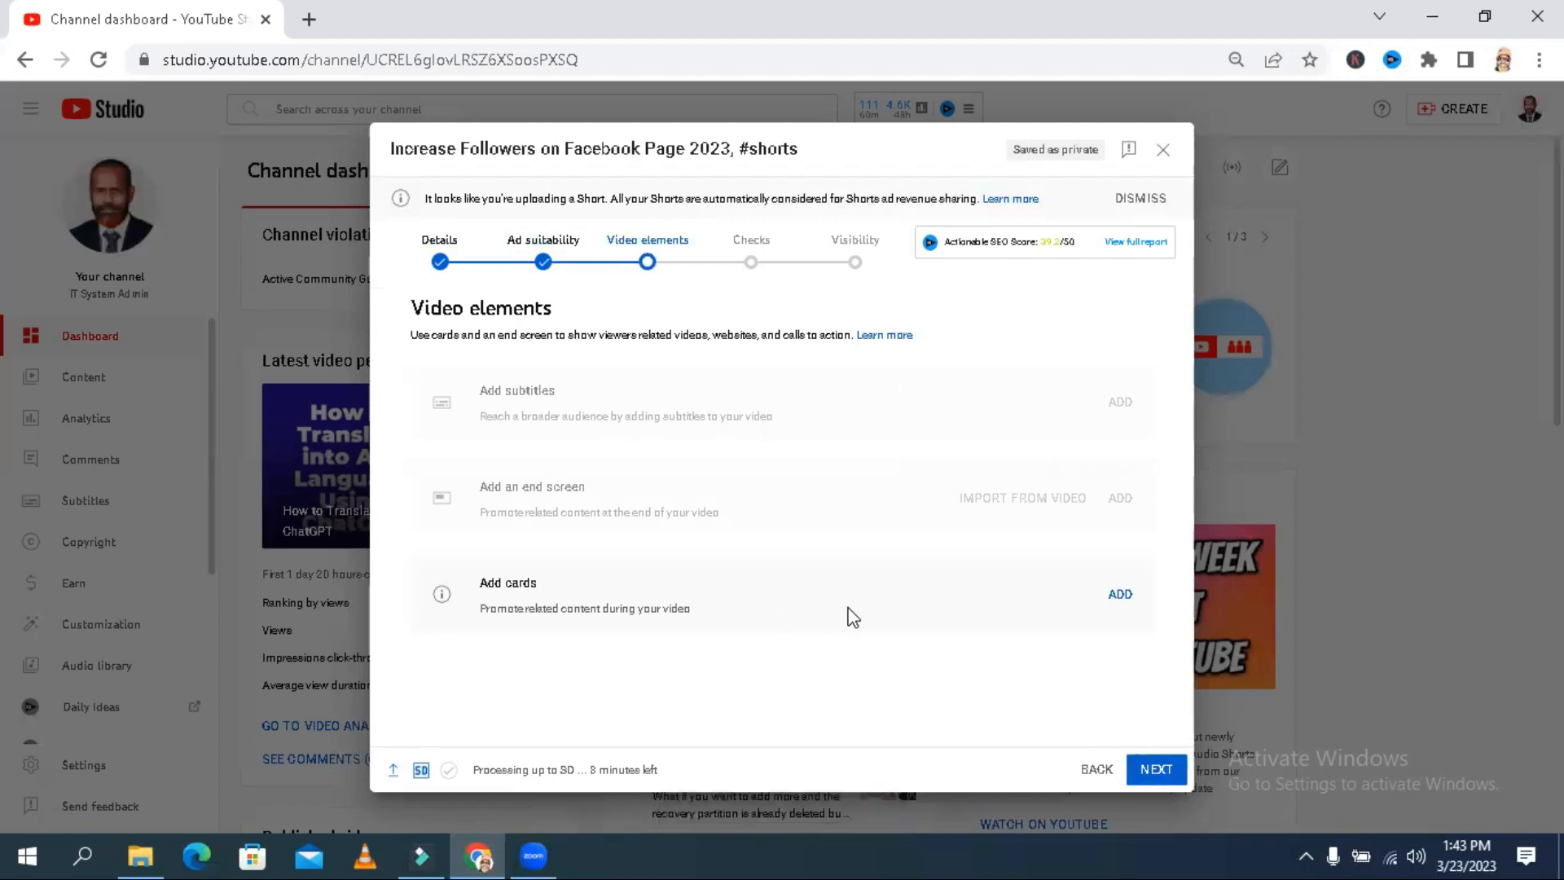
{"action": "left_click", "coordinate": [1120, 597]}
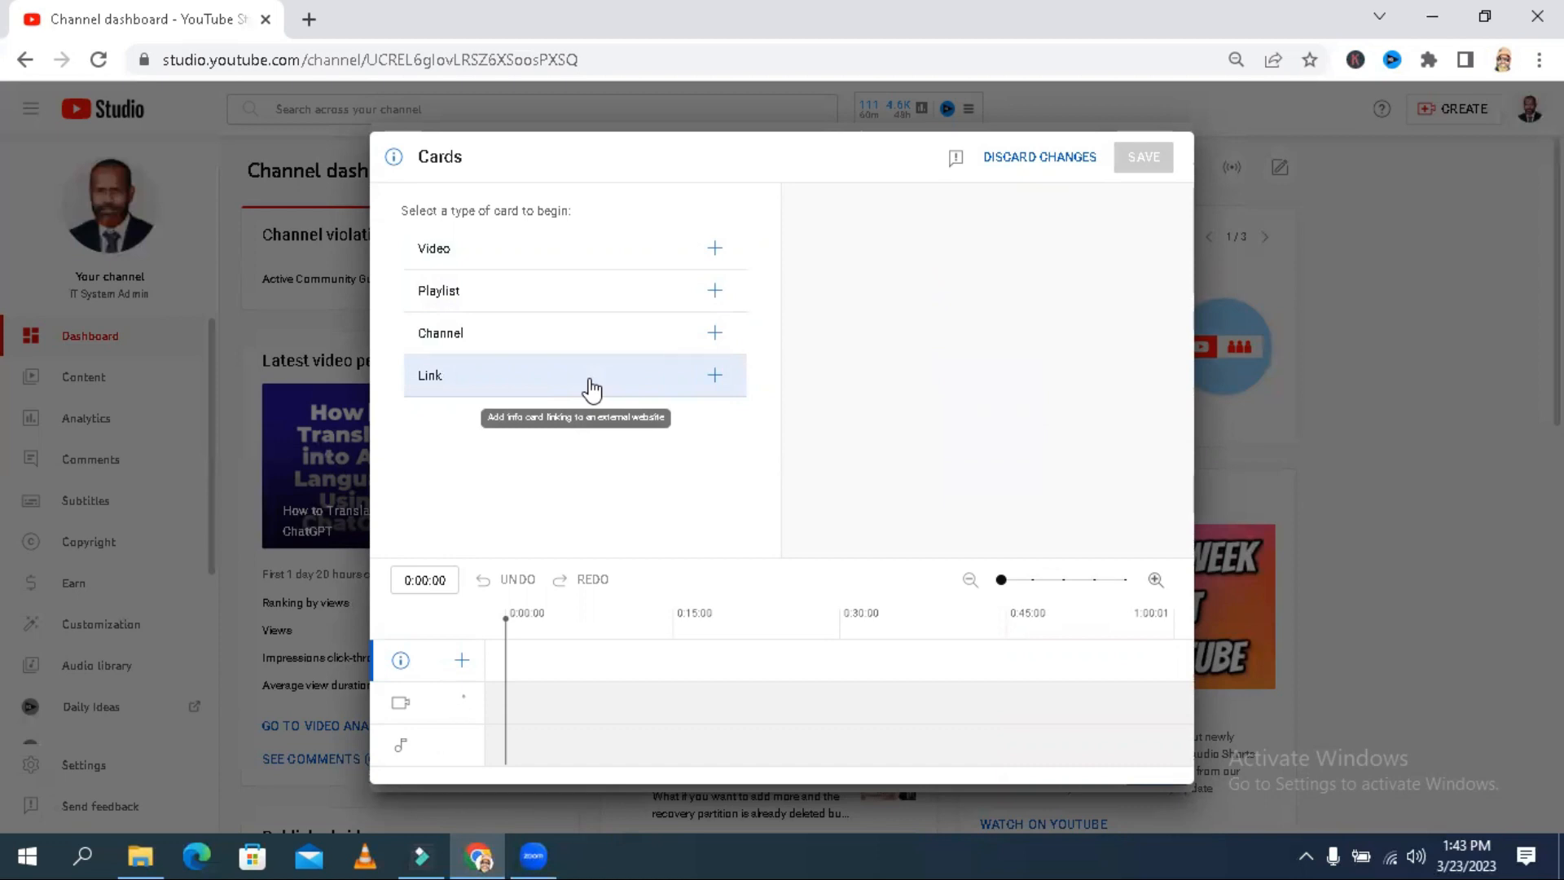
{"action": "left_click", "coordinate": [546, 256]}
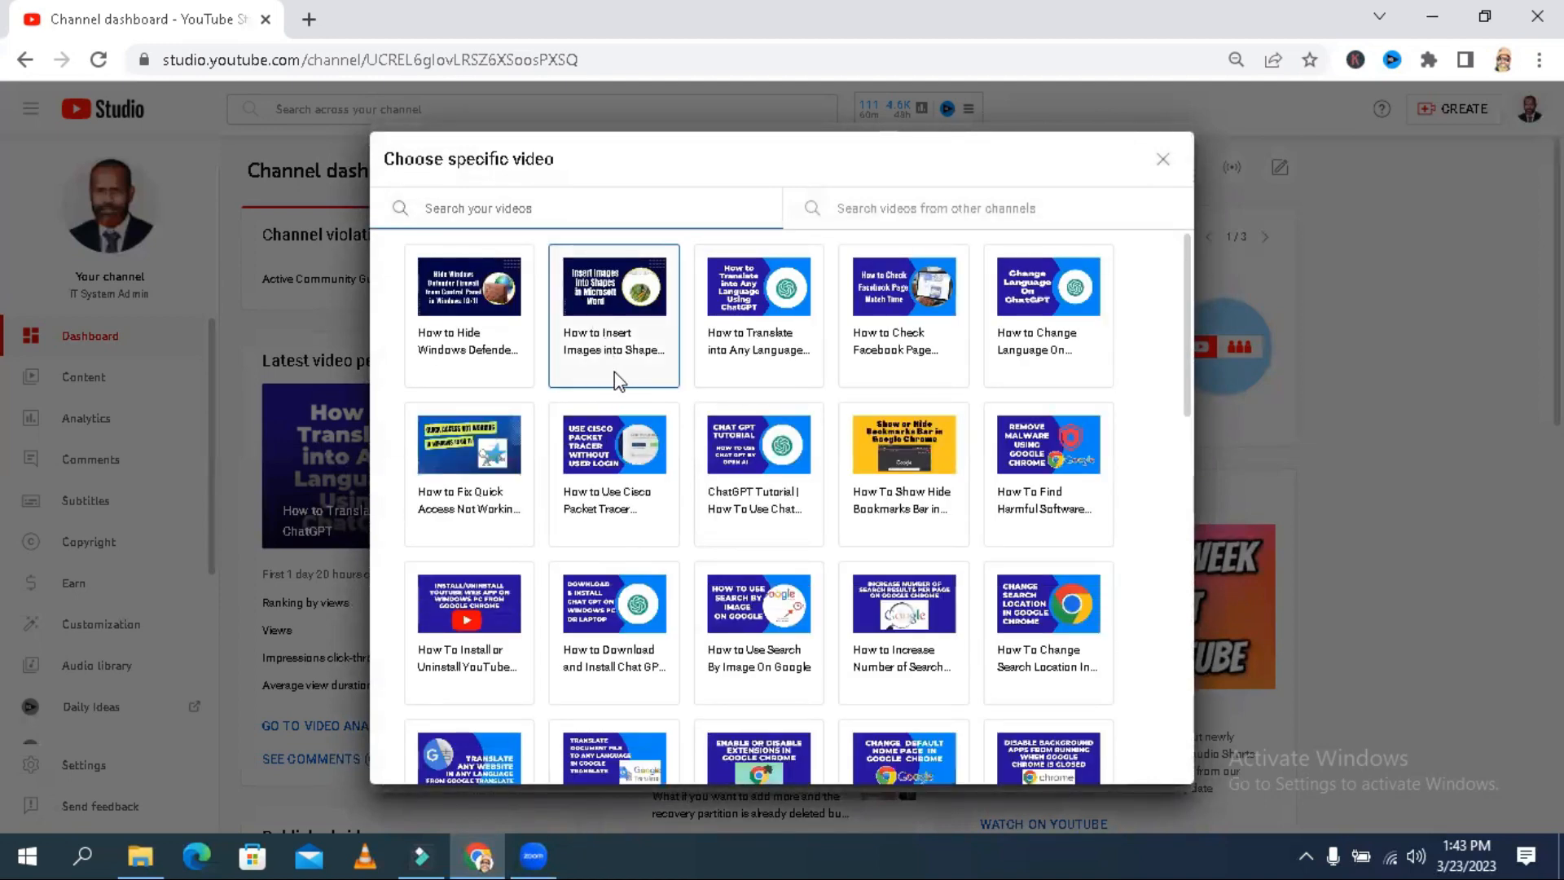
{"action": "left_click", "coordinate": [606, 623]}
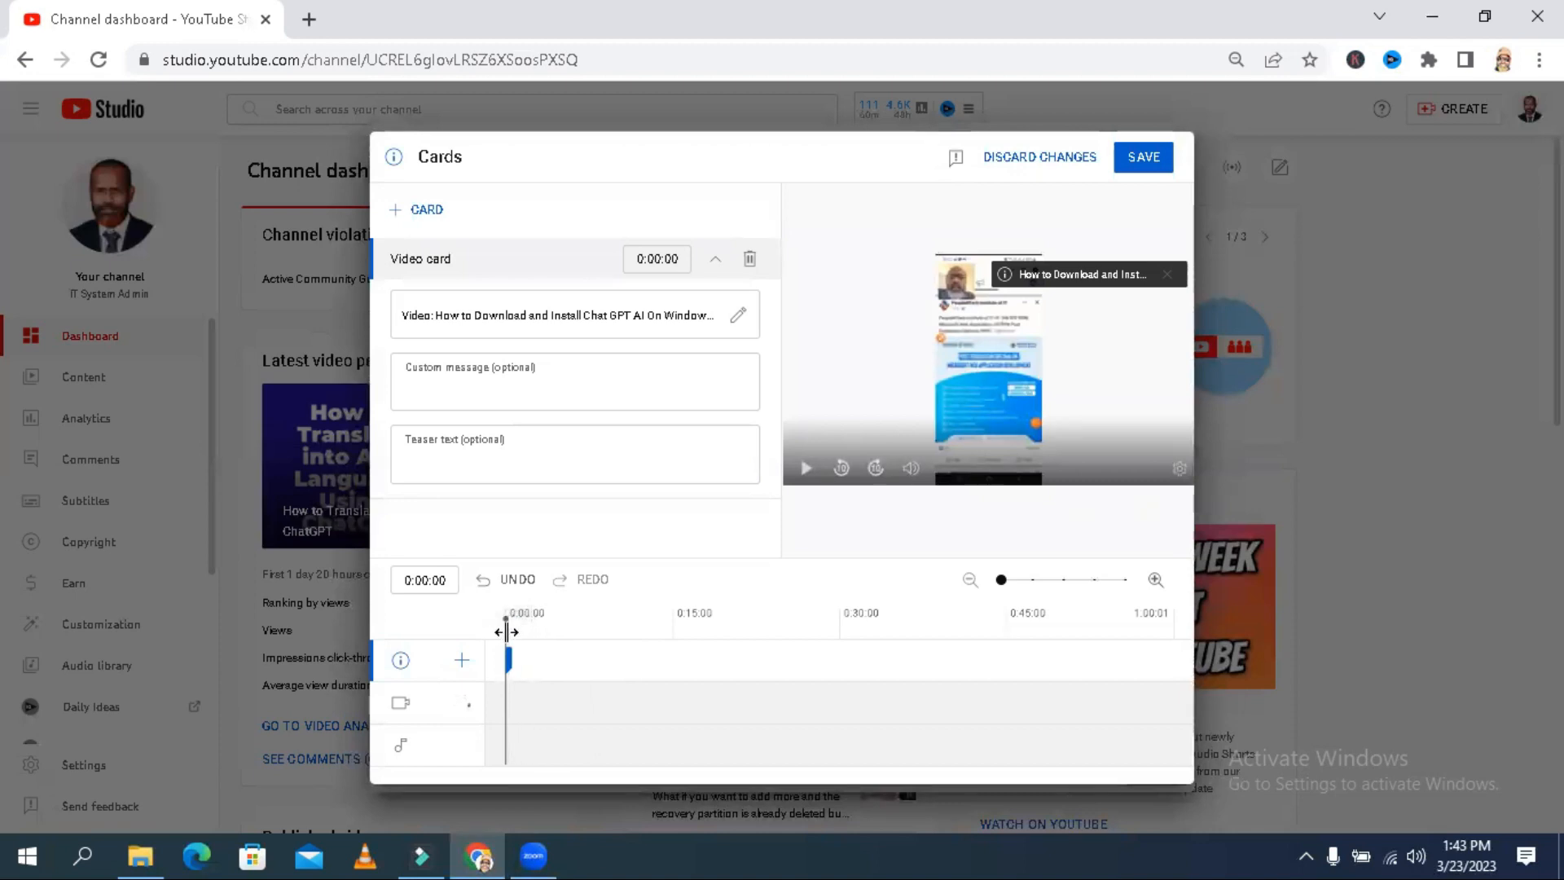
- Add a second video card at 0:21:07 linking to "How to Translate into Any Language Using ChatGPT"
{"action": "left_click_drag", "start_coordinate": [506, 631], "coordinate": [740, 629]}
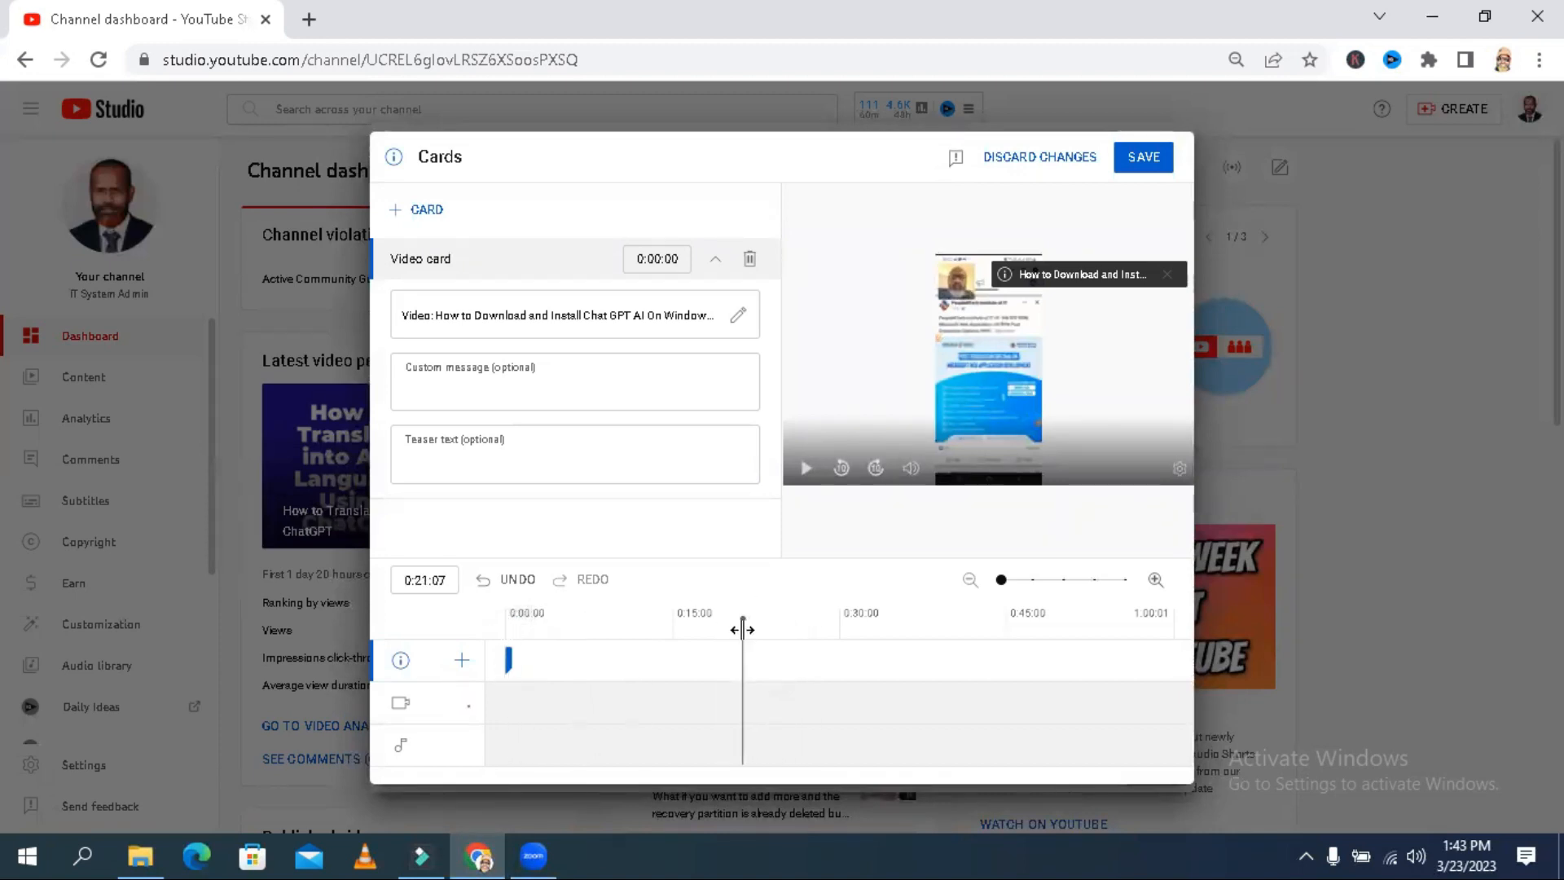
{"action": "left_click", "coordinate": [426, 210]}
{"action": "left_click", "coordinate": [431, 212]}
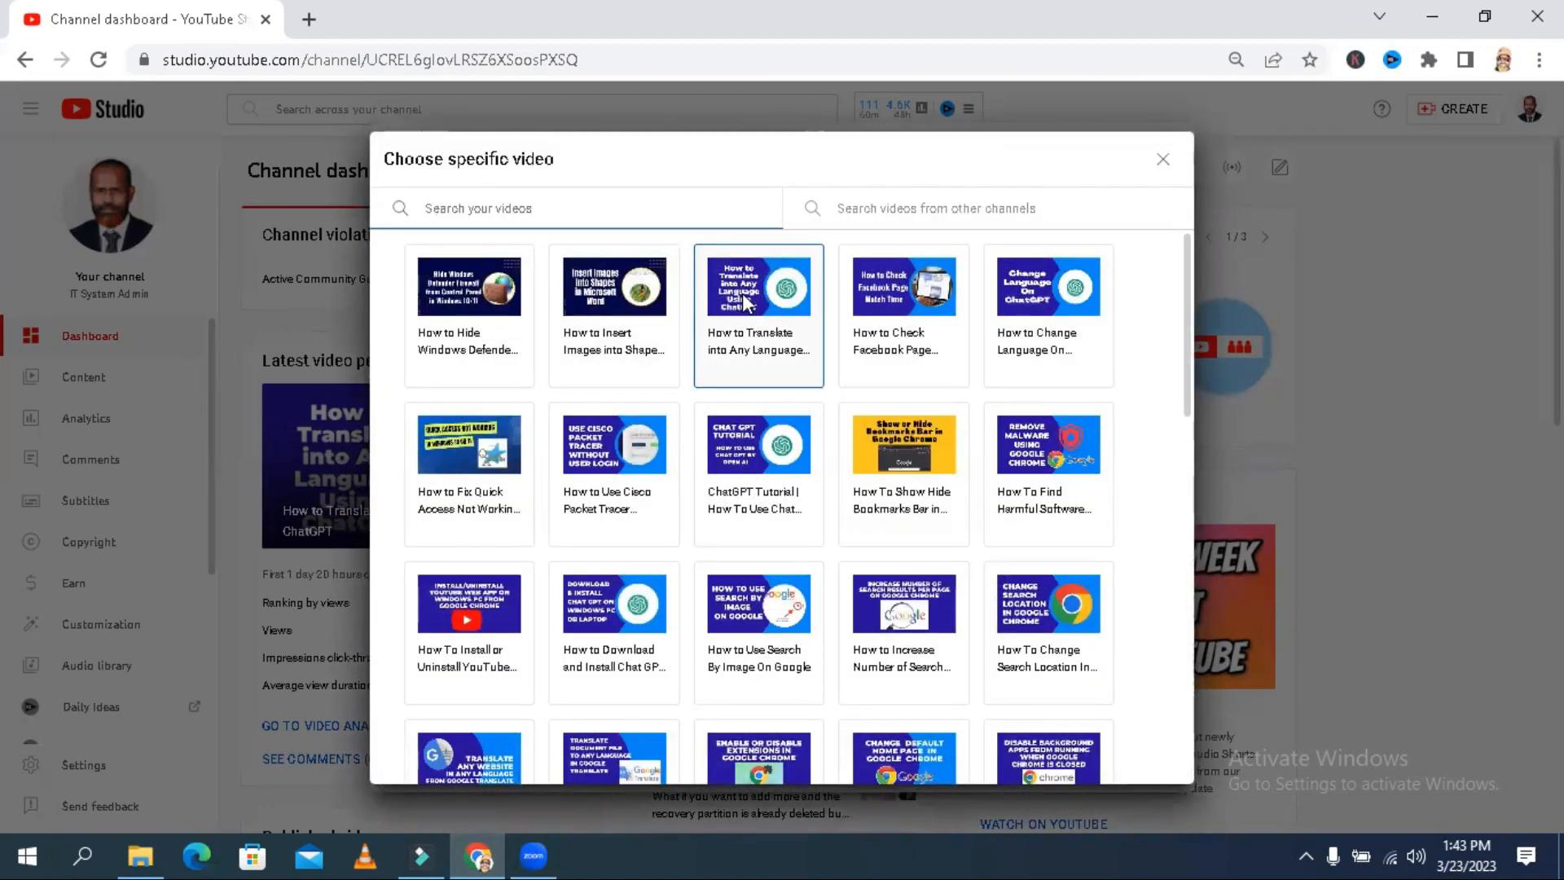
{"action": "left_click", "coordinate": [743, 315]}
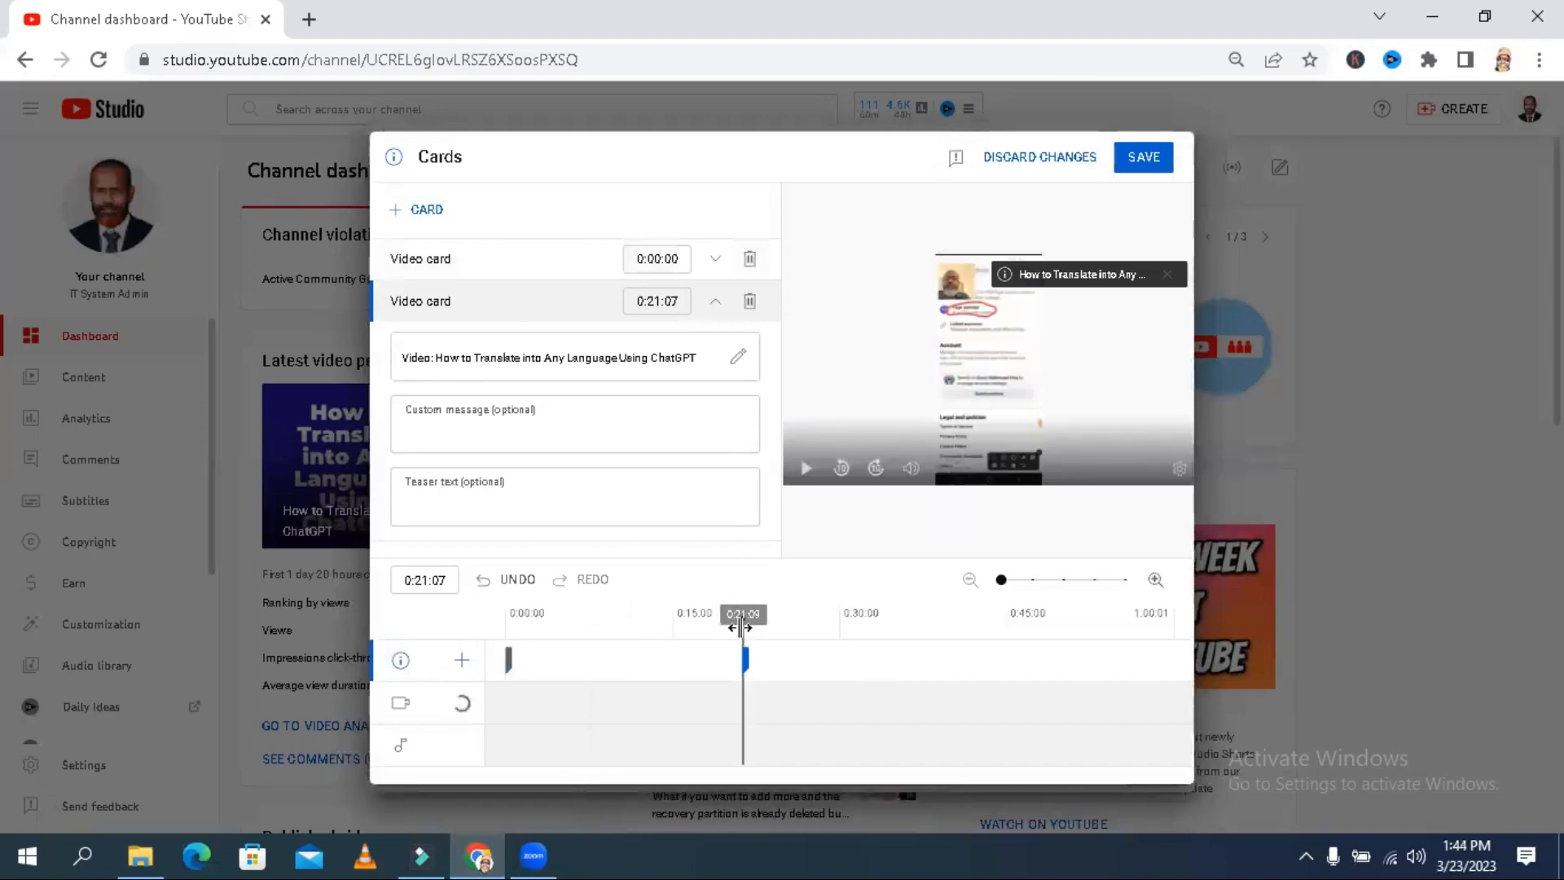
- Add a third video card at 0:44:11 linking to "How to Change Language On ChatGPT" and save the cards
{"action": "left_click_drag", "start_coordinate": [742, 636], "coordinate": [998, 641]}
{"action": "left_click", "coordinate": [427, 211]}
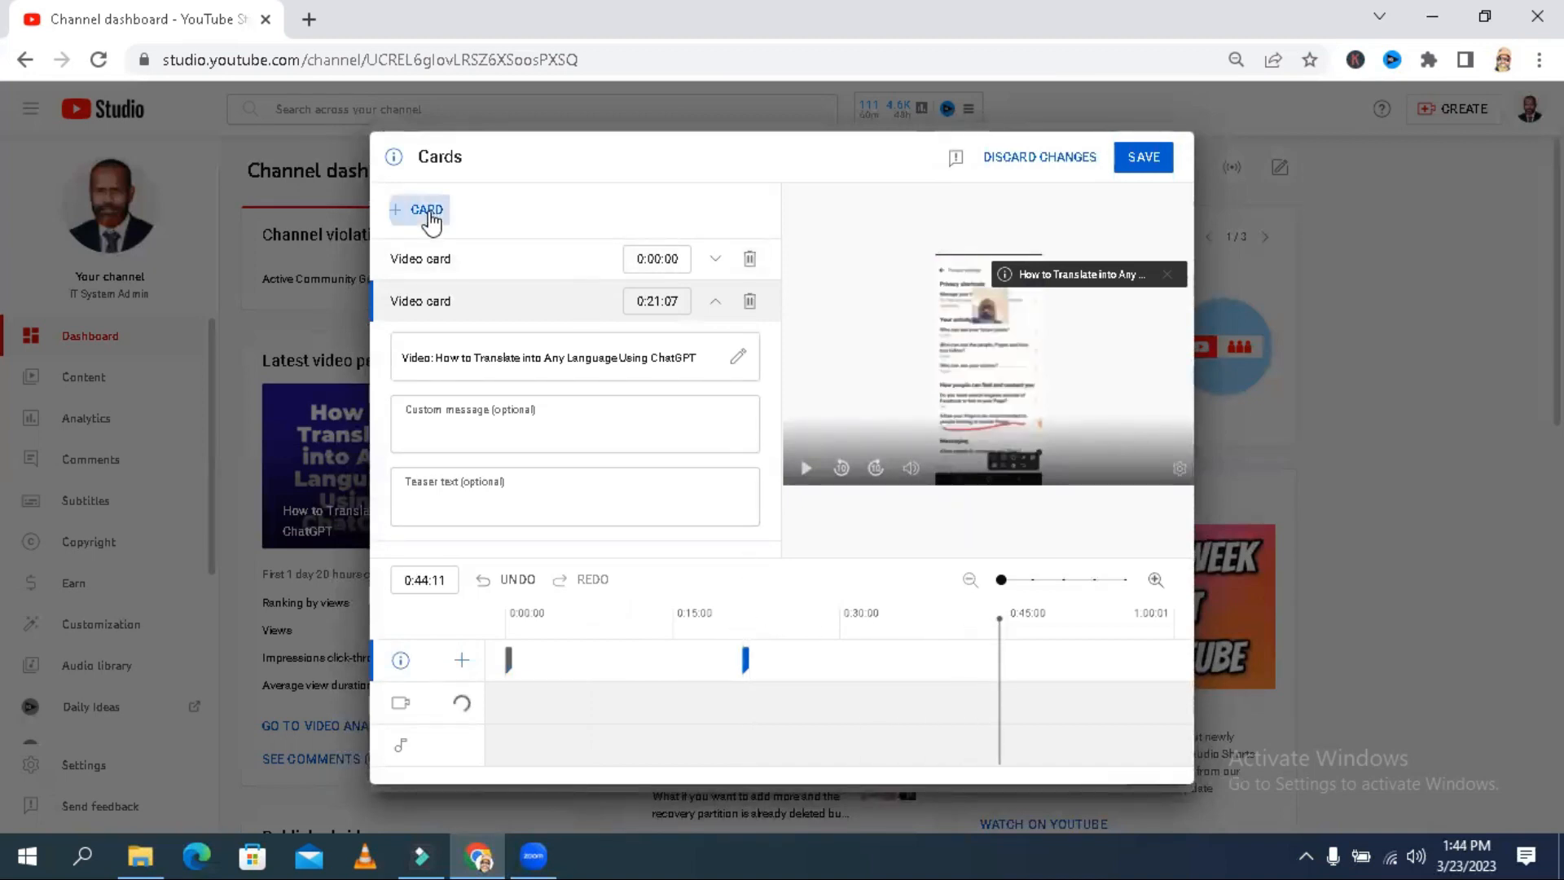
{"action": "left_click", "coordinate": [427, 211]}
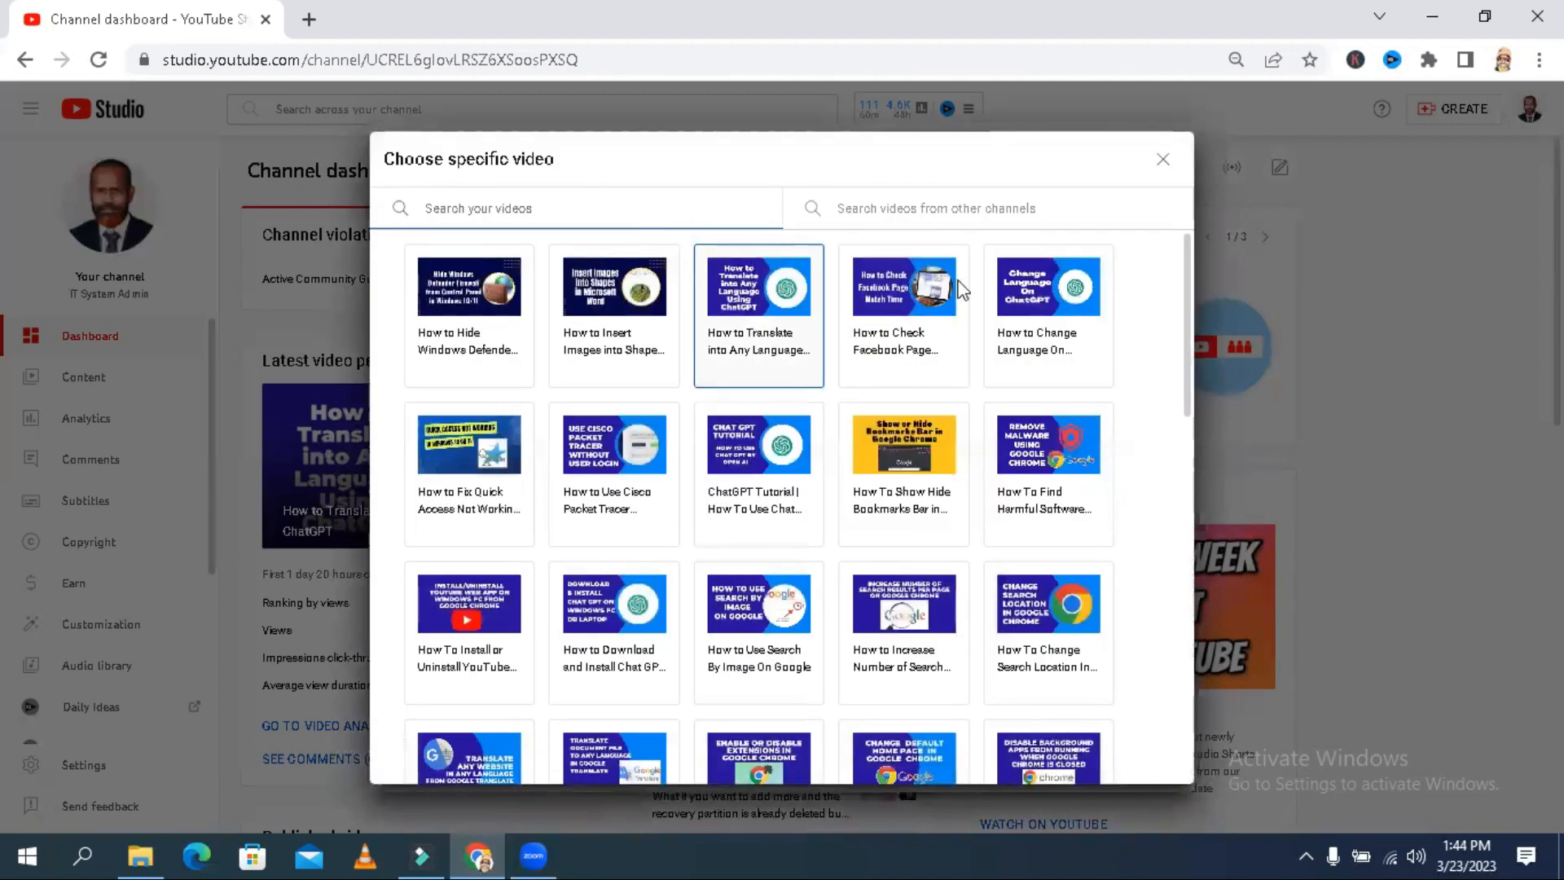
{"action": "left_click", "coordinate": [1061, 288]}
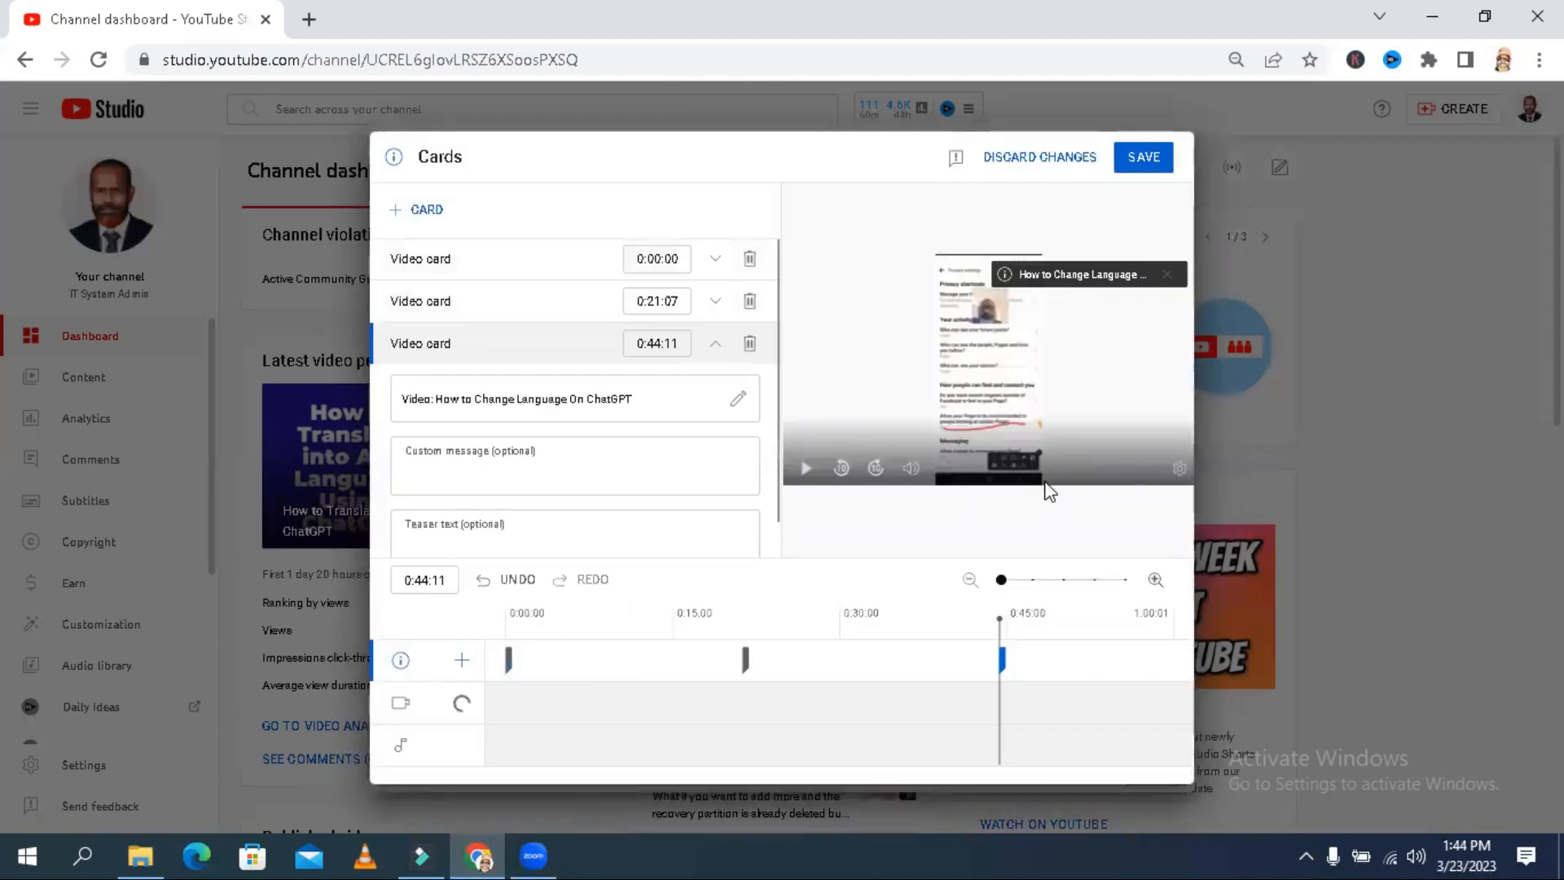
{"action": "left_click", "coordinate": [1143, 157]}
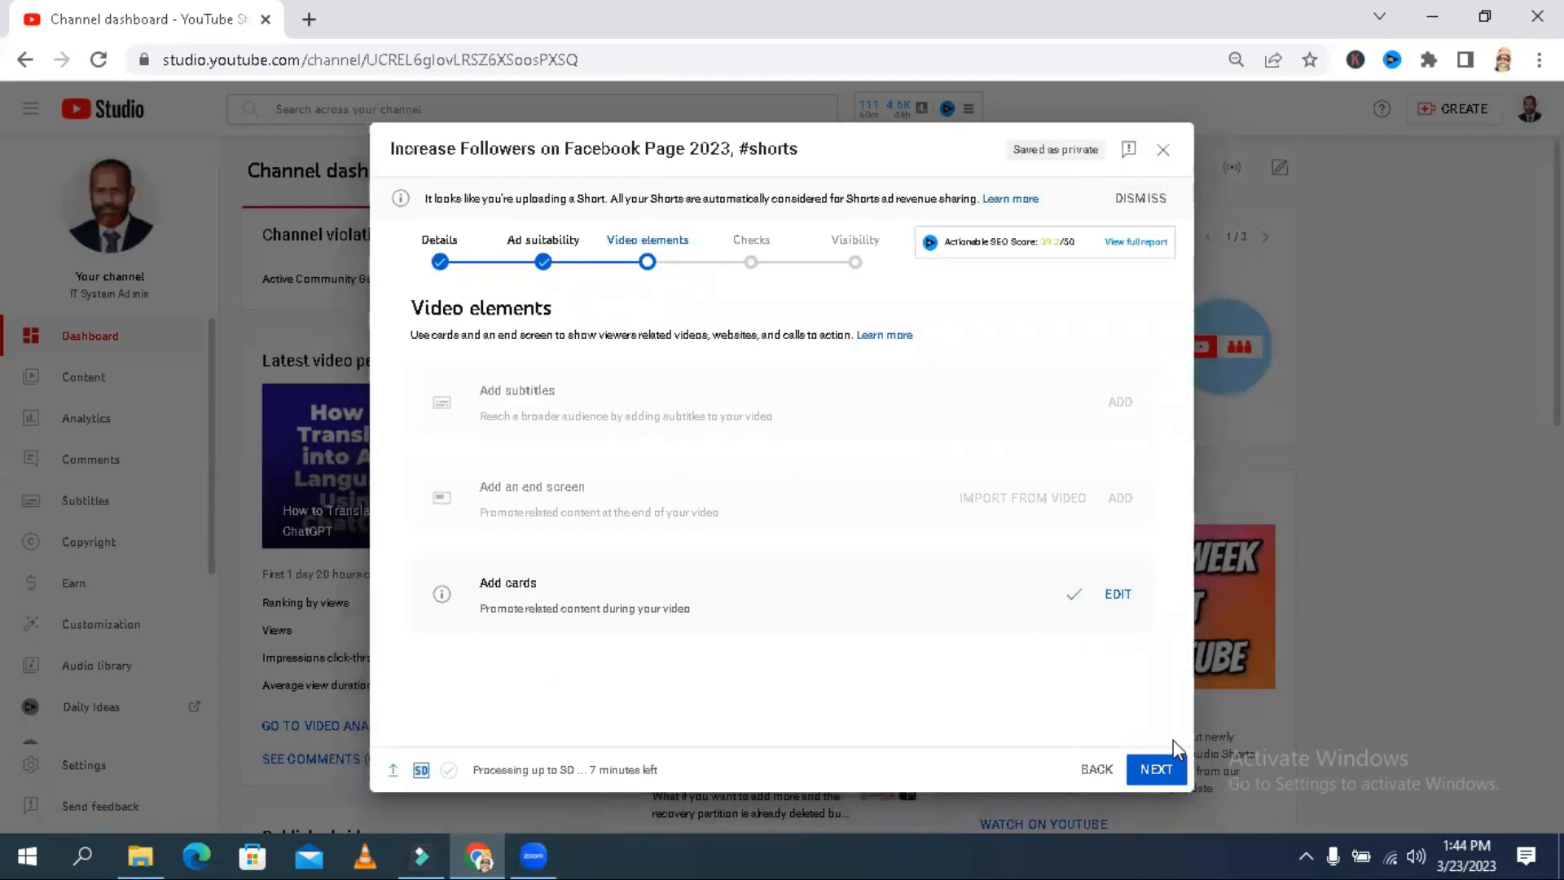
- Proceed past the checks to the visibility stage and select Public visibility for the video
{"action": "left_click", "coordinate": [1173, 739]}
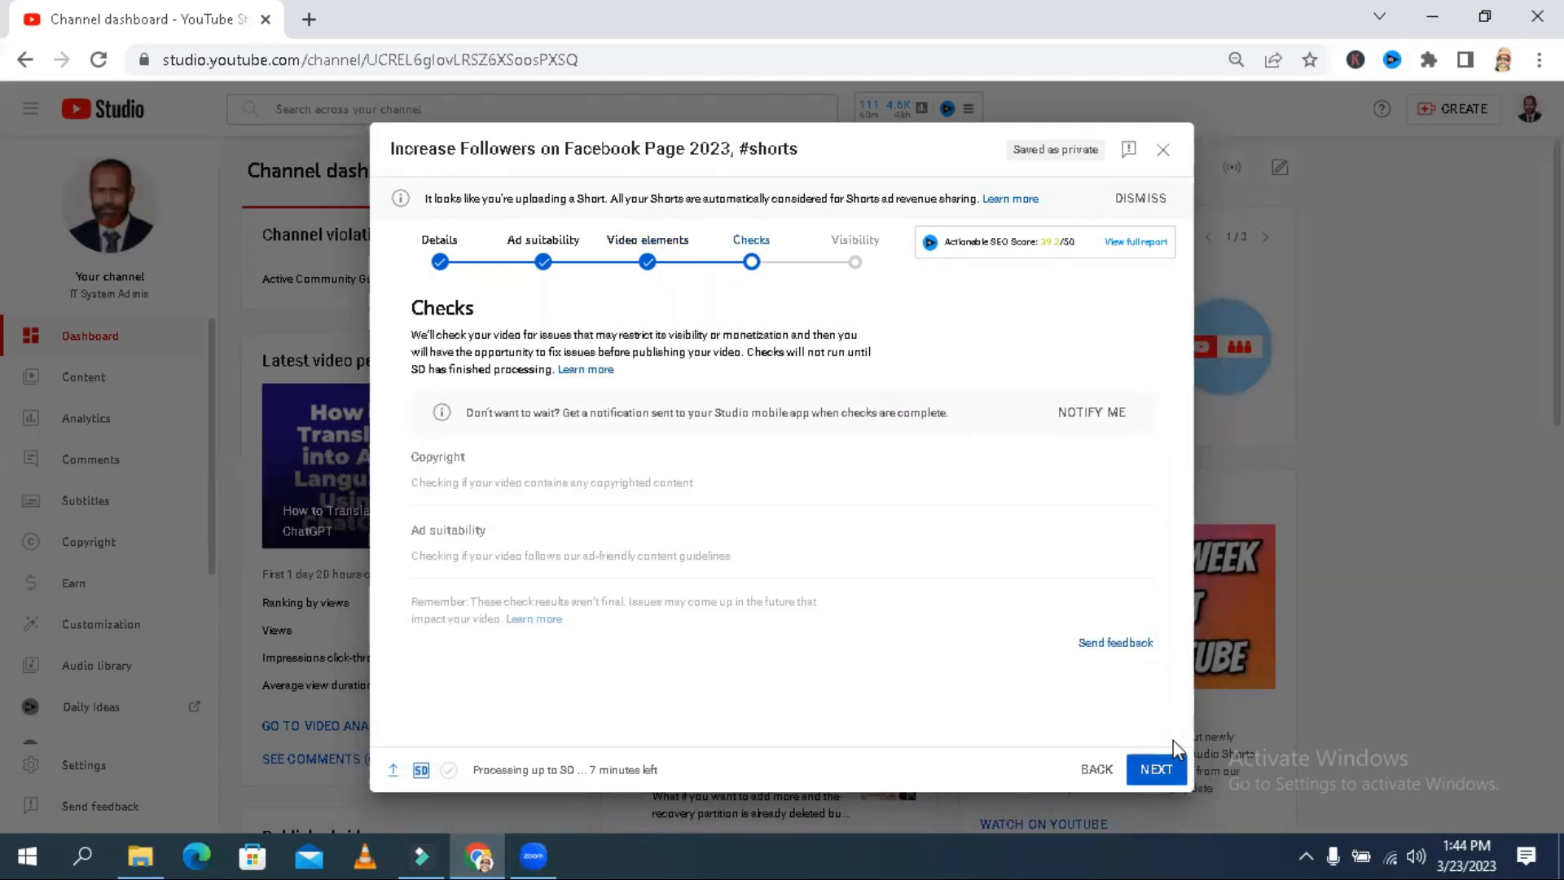
{"action": "left_click", "coordinate": [1173, 740]}
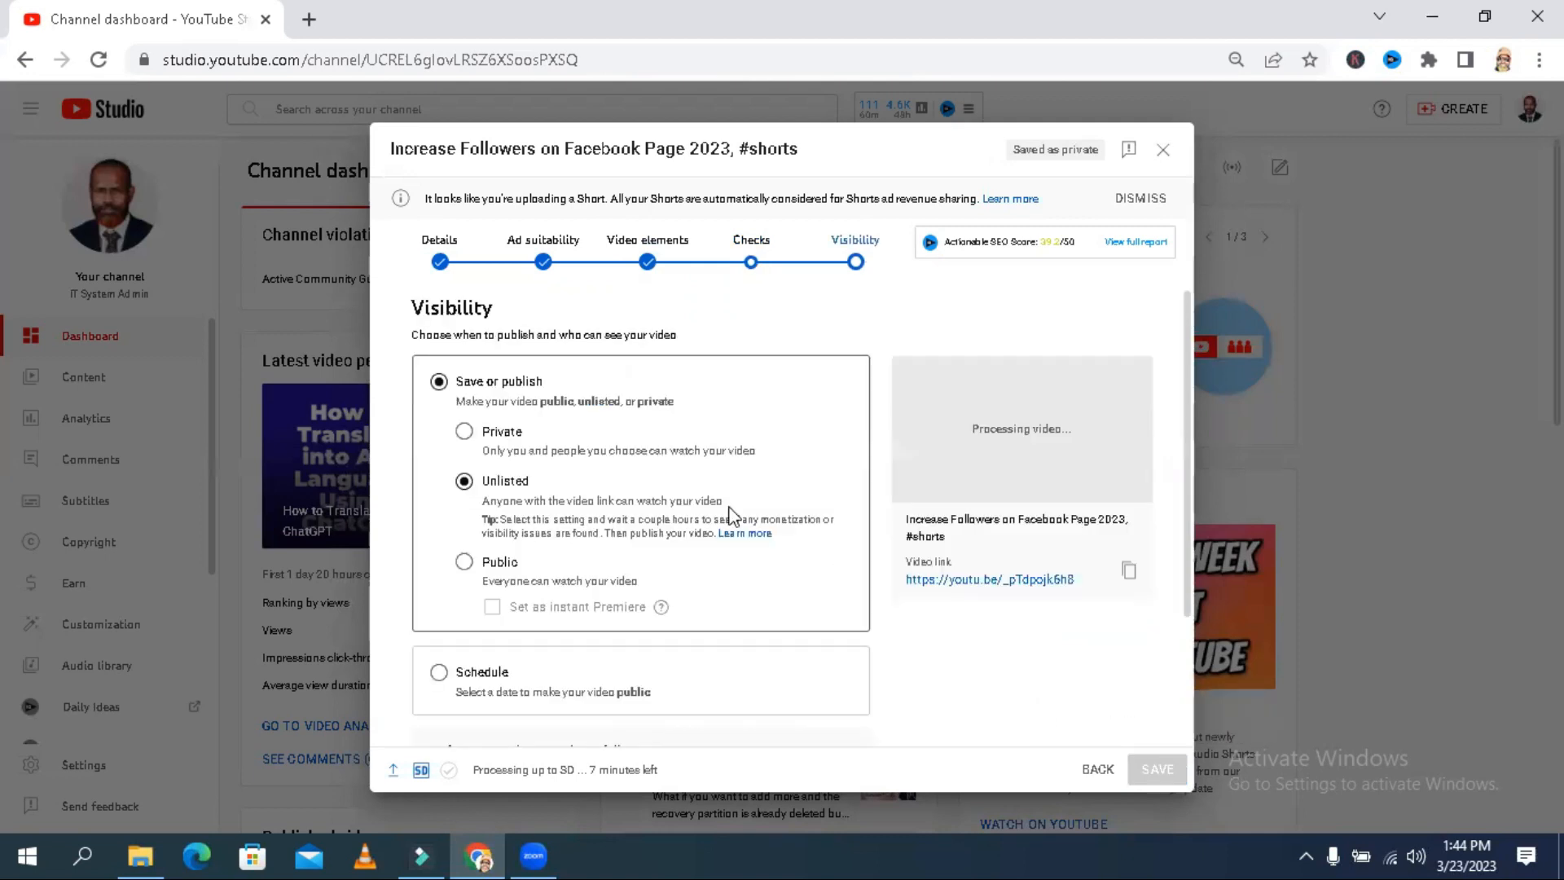
{"action": "left_click", "coordinate": [465, 564]}
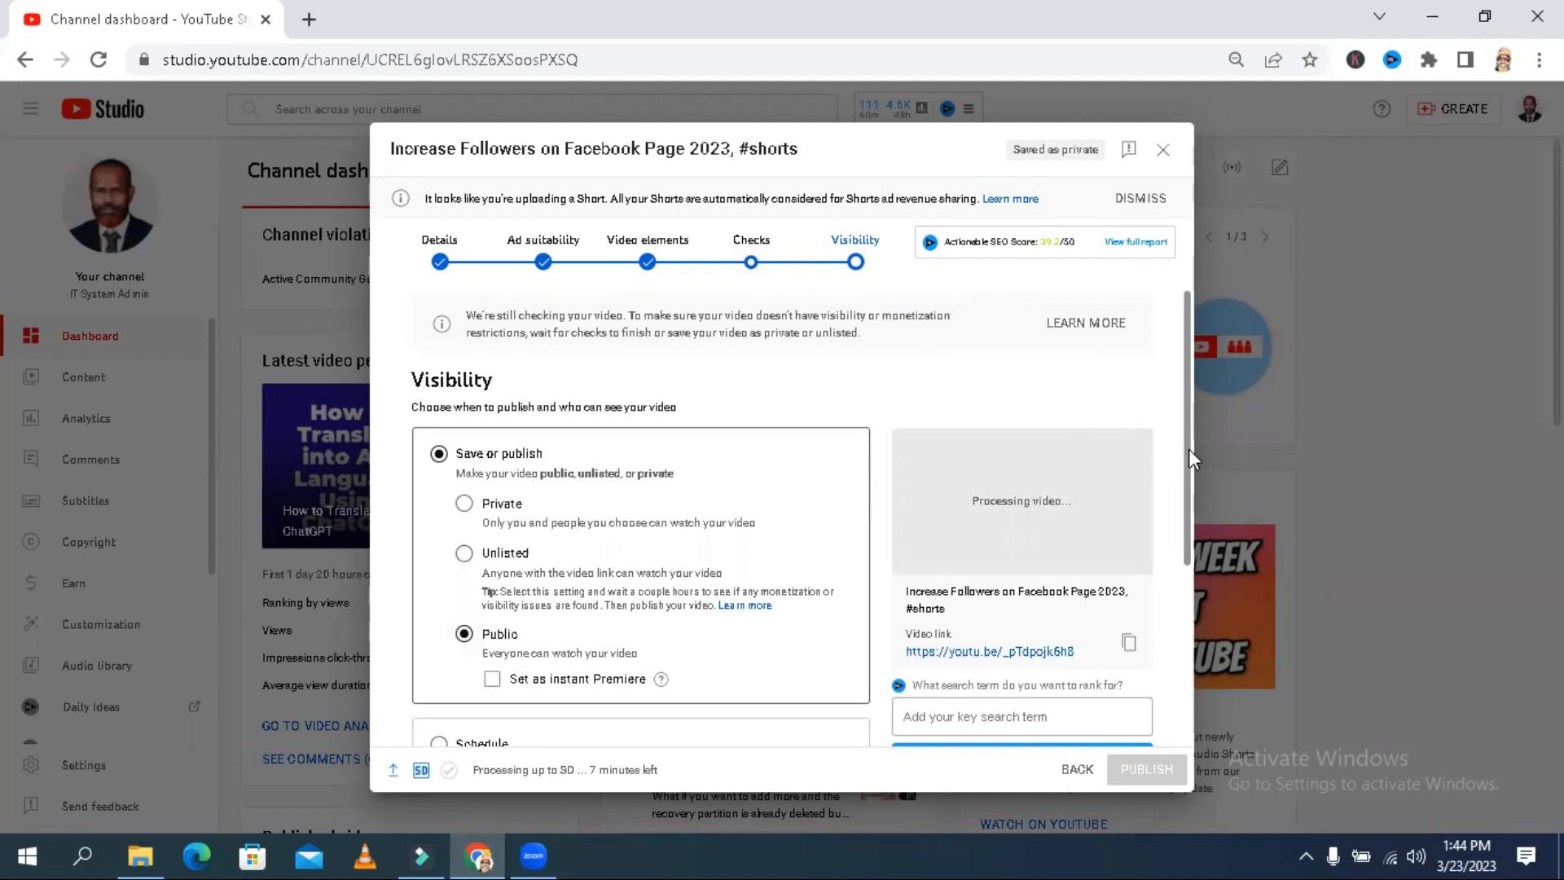
- Switch the video to scheduled publishing and set the publish date to Mar 28, 2023
{"action": "left_click_drag", "start_coordinate": [1184, 453], "coordinate": [1187, 608]}
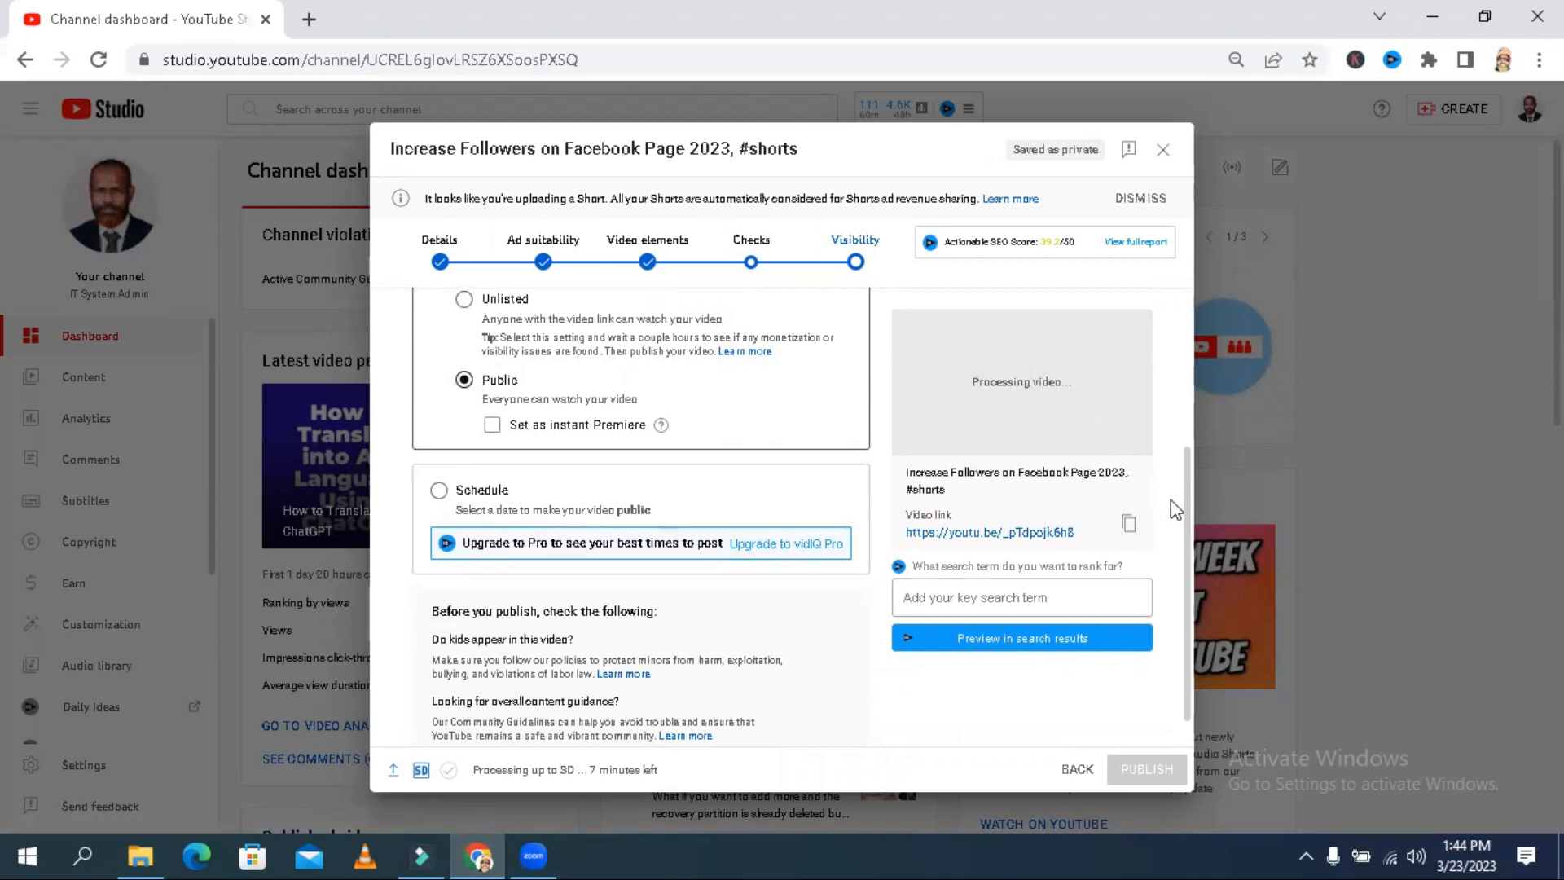
{"action": "left_click_drag", "start_coordinate": [1184, 525], "coordinate": [1180, 590]}
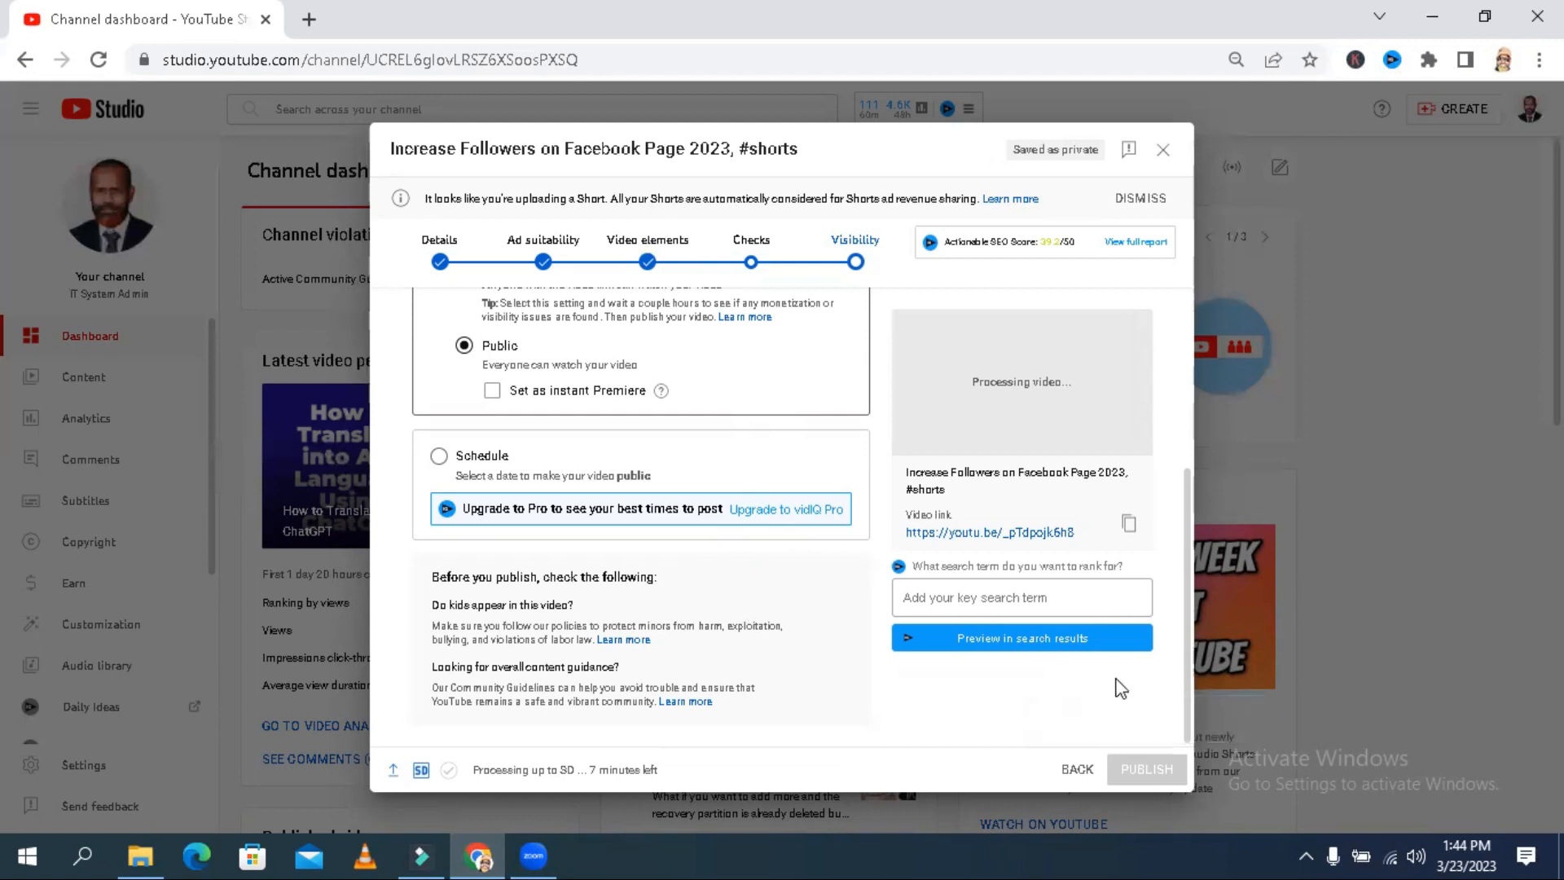
{"action": "left_click", "coordinate": [439, 456]}
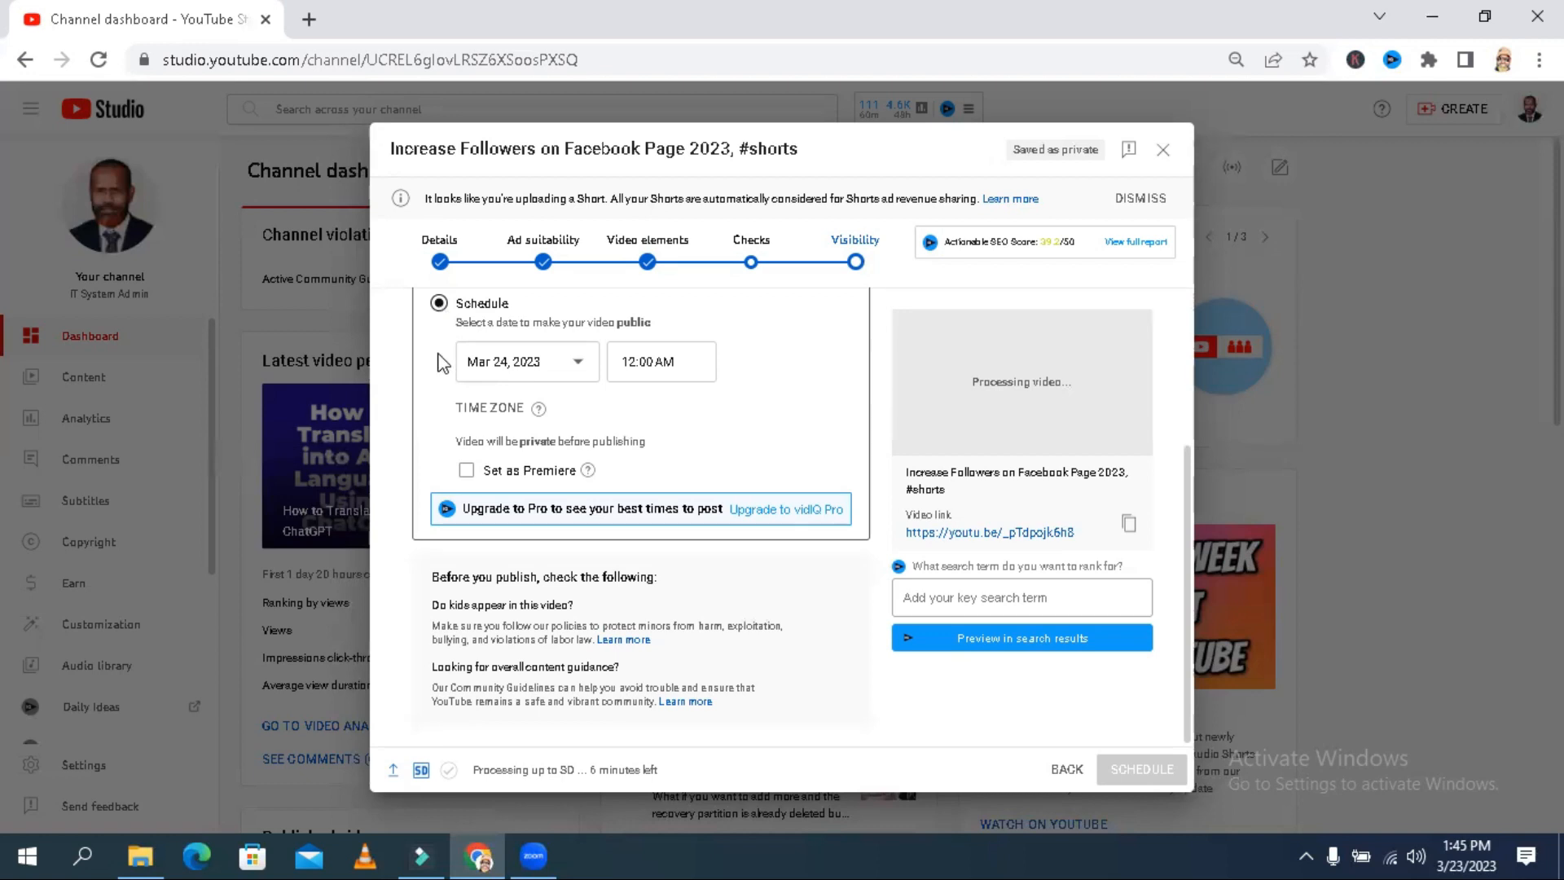
{"action": "left_click", "coordinate": [578, 361]}
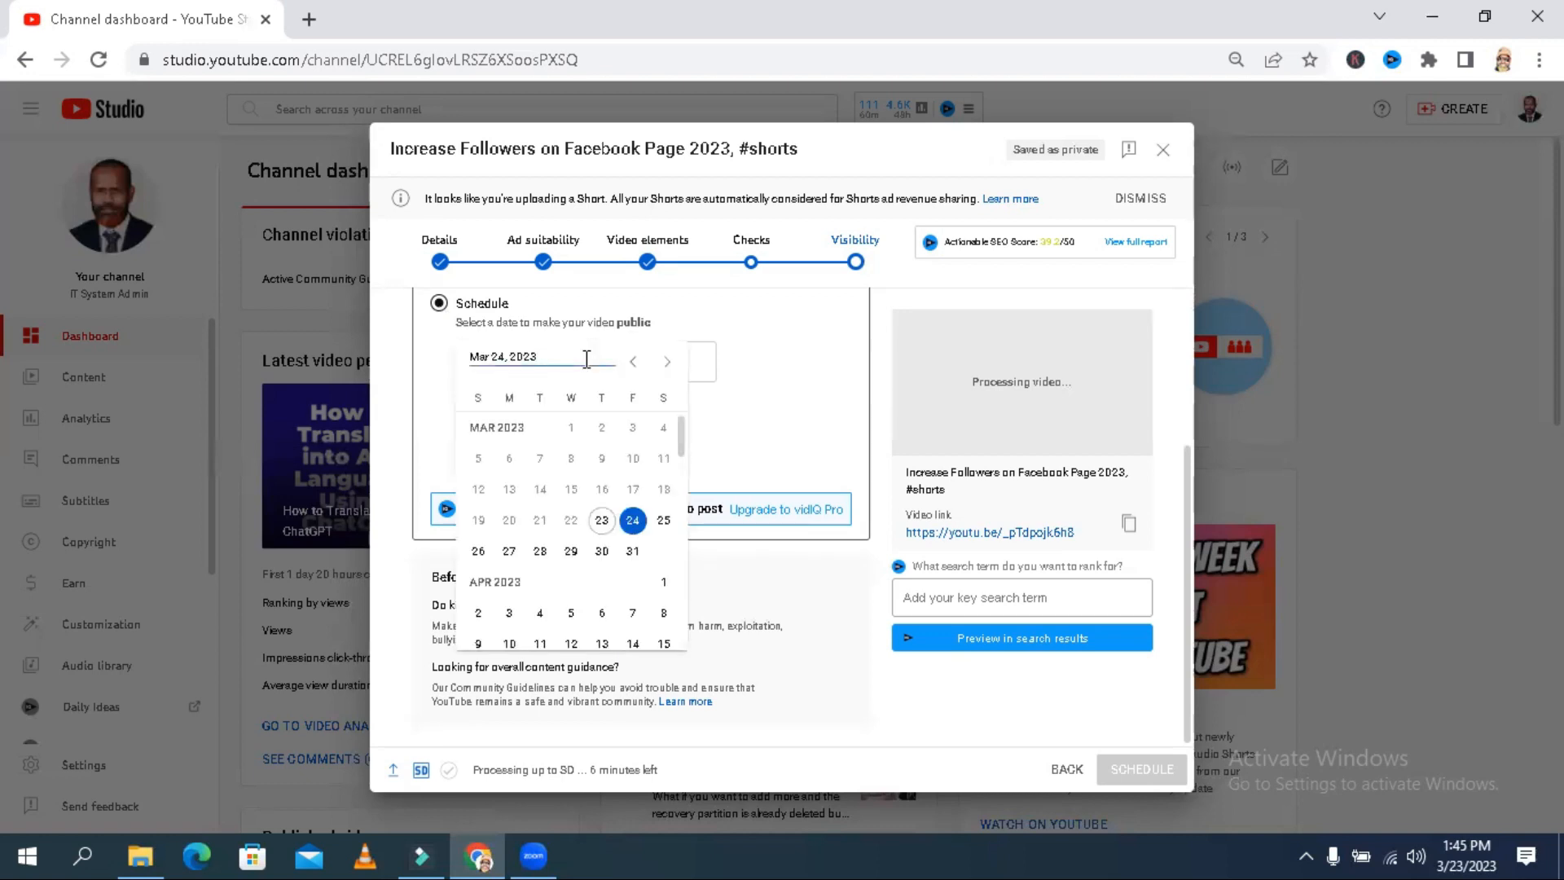
{"action": "left_click", "coordinate": [582, 450]}
{"action": "left_click", "coordinate": [586, 362]}
{"action": "left_click", "coordinate": [540, 552]}
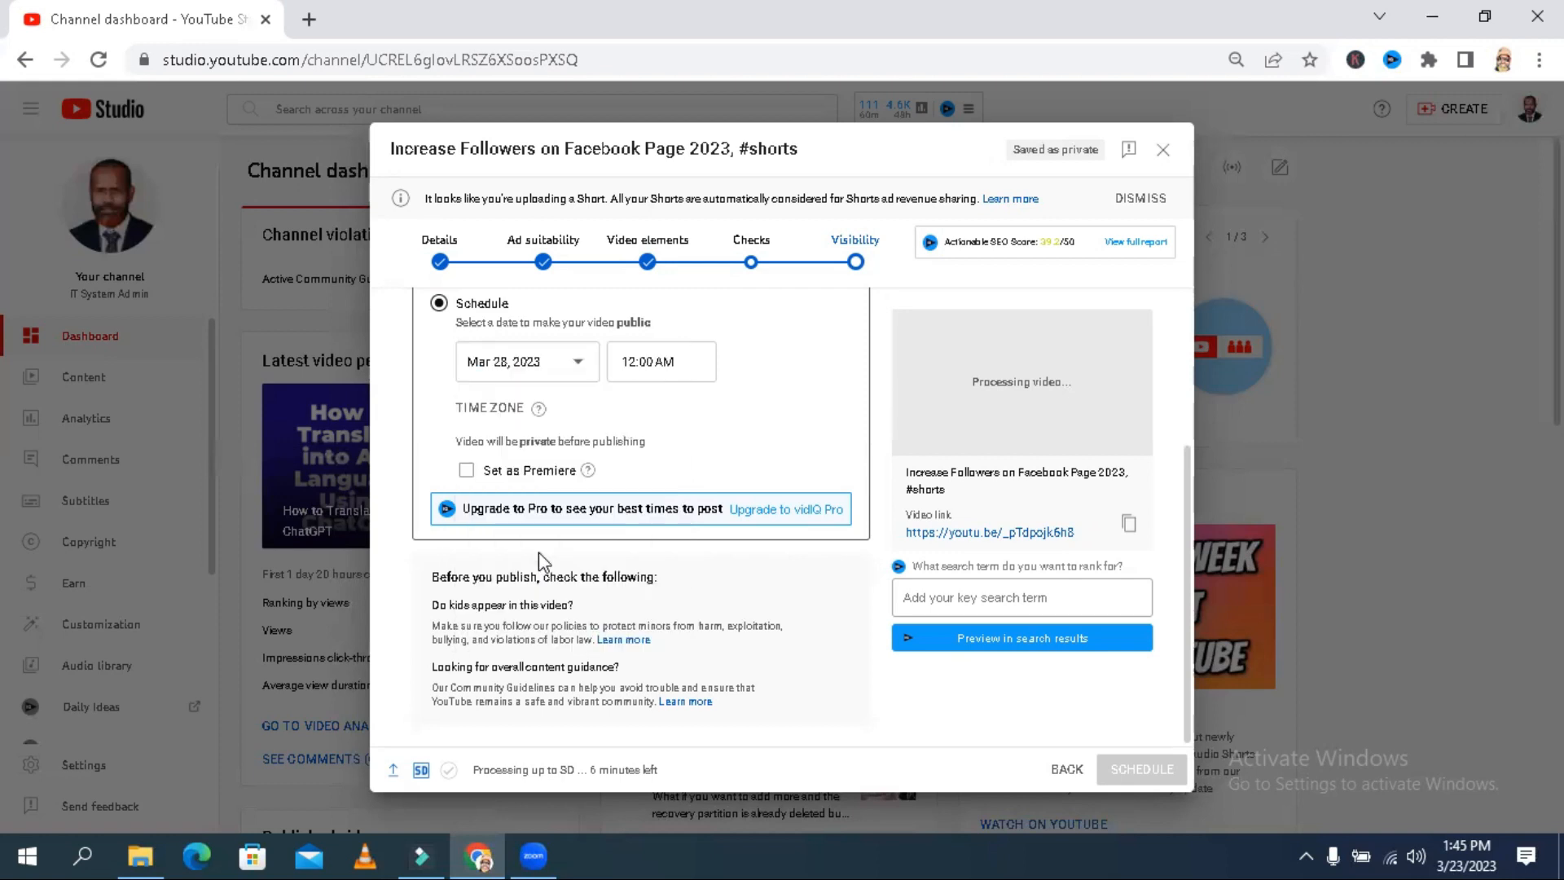
- Set the publish time to 6:00 PM, schedule the video and dismiss the confirmation dialog
{"action": "left_click", "coordinate": [668, 362]}
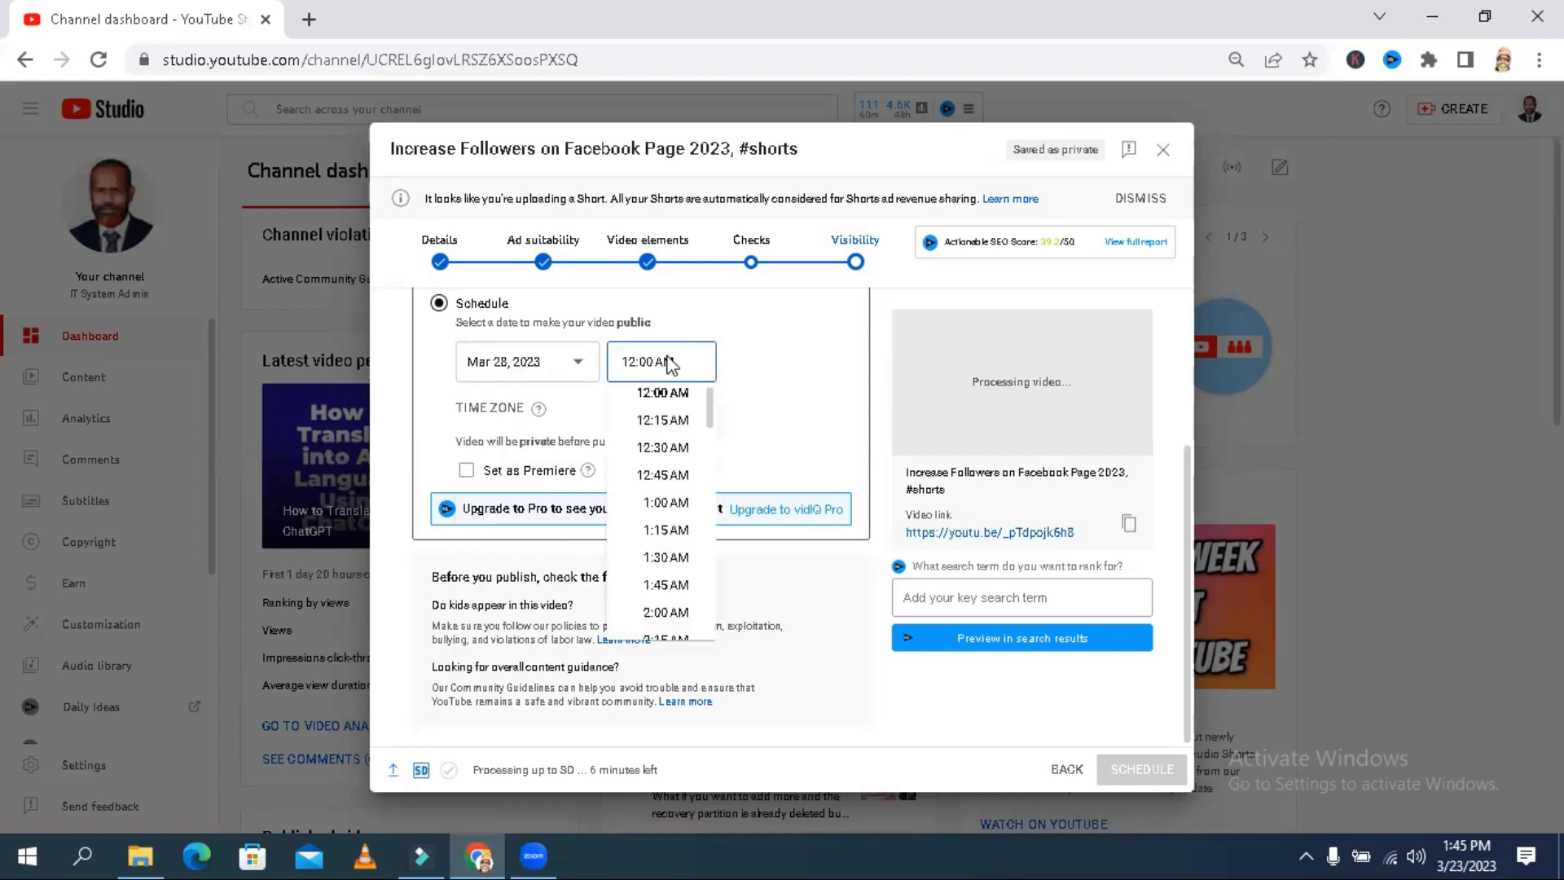
{"action": "left_click_drag", "start_coordinate": [712, 408], "coordinate": [705, 568]}
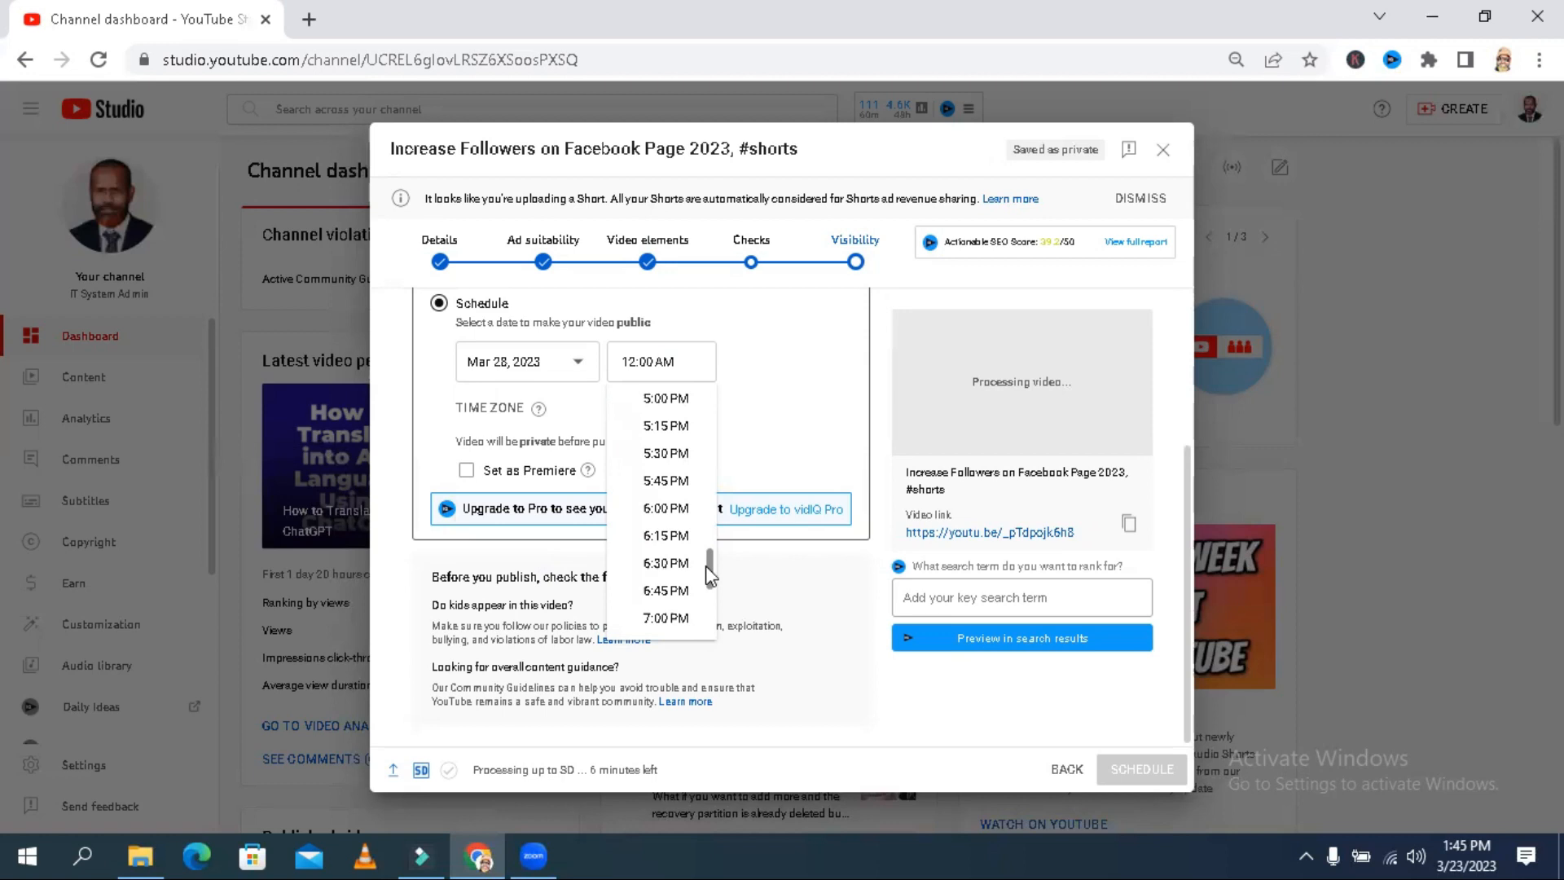
{"action": "left_click", "coordinate": [654, 508]}
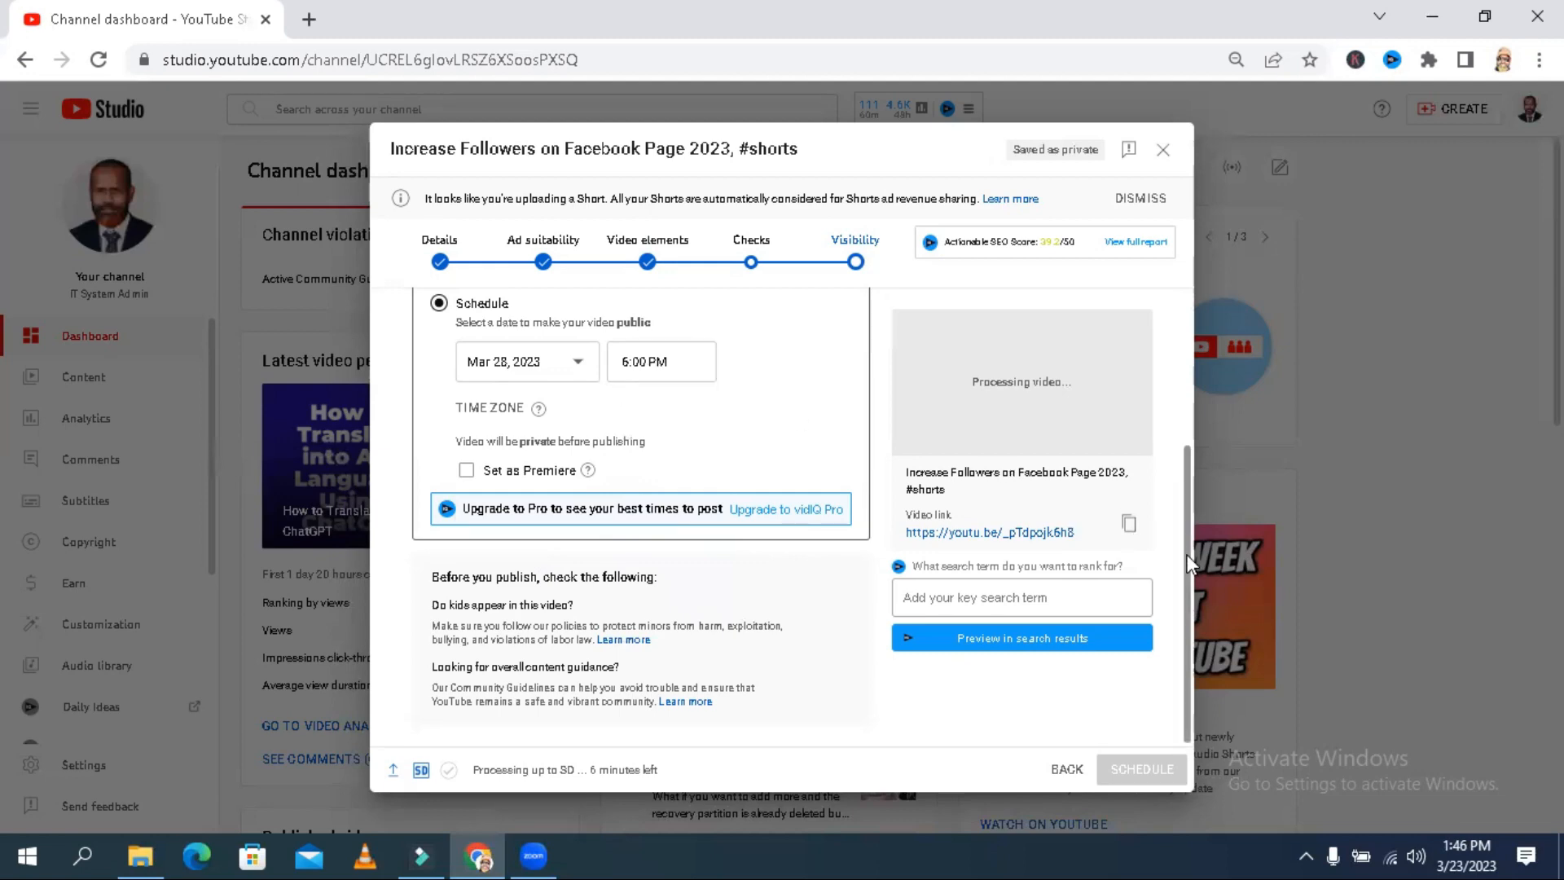
{"action": "scroll", "coordinate": [1180, 487], "scroll_direction": "up", "scroll_amount": 3}
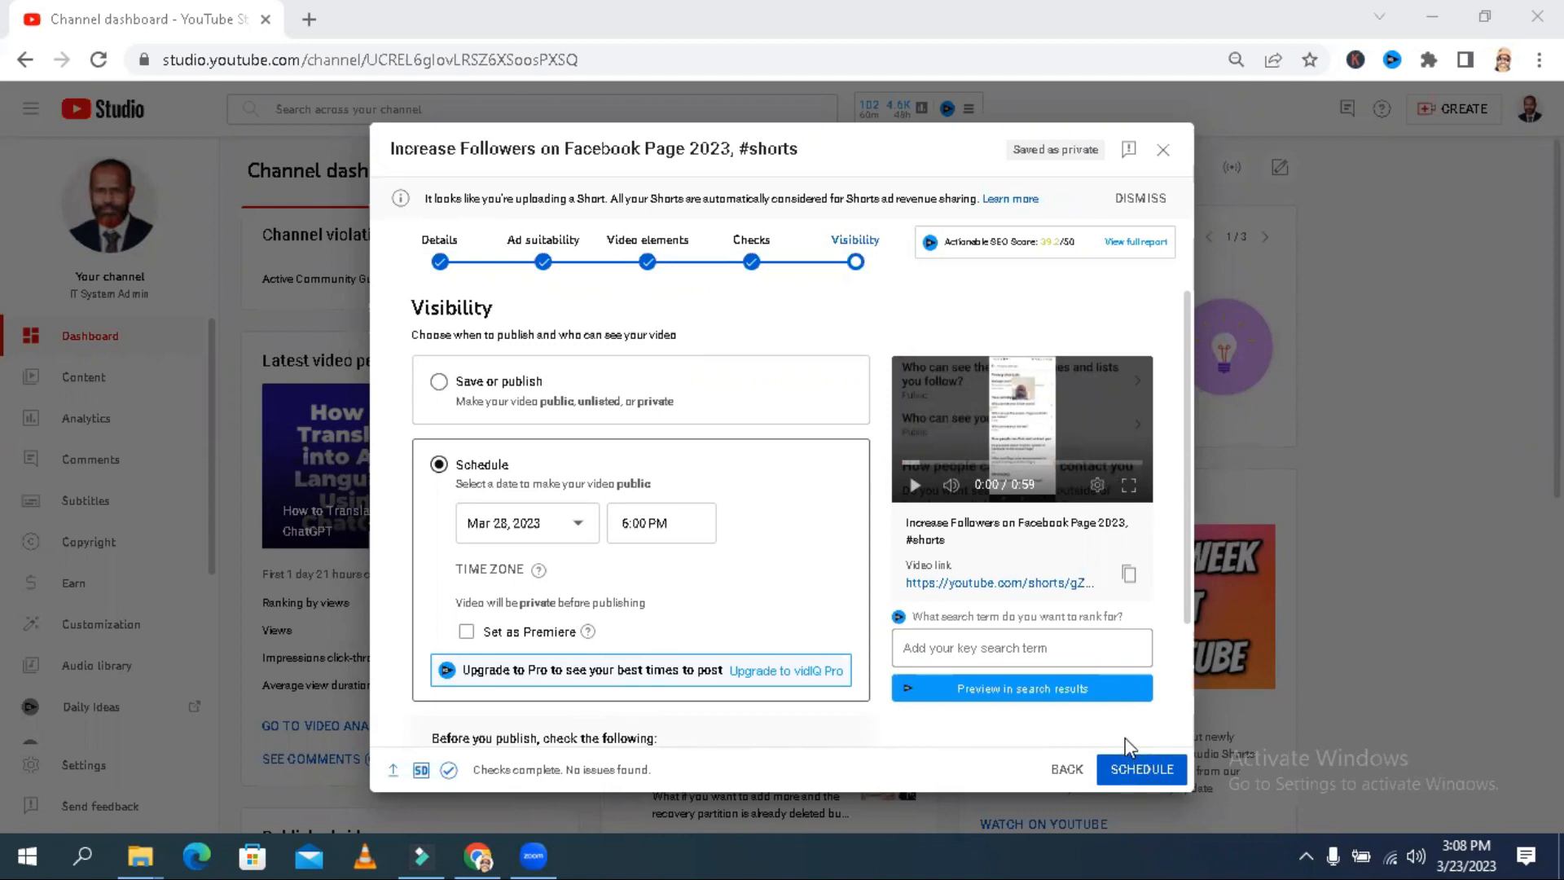
{"action": "left_click", "coordinate": [1153, 774]}
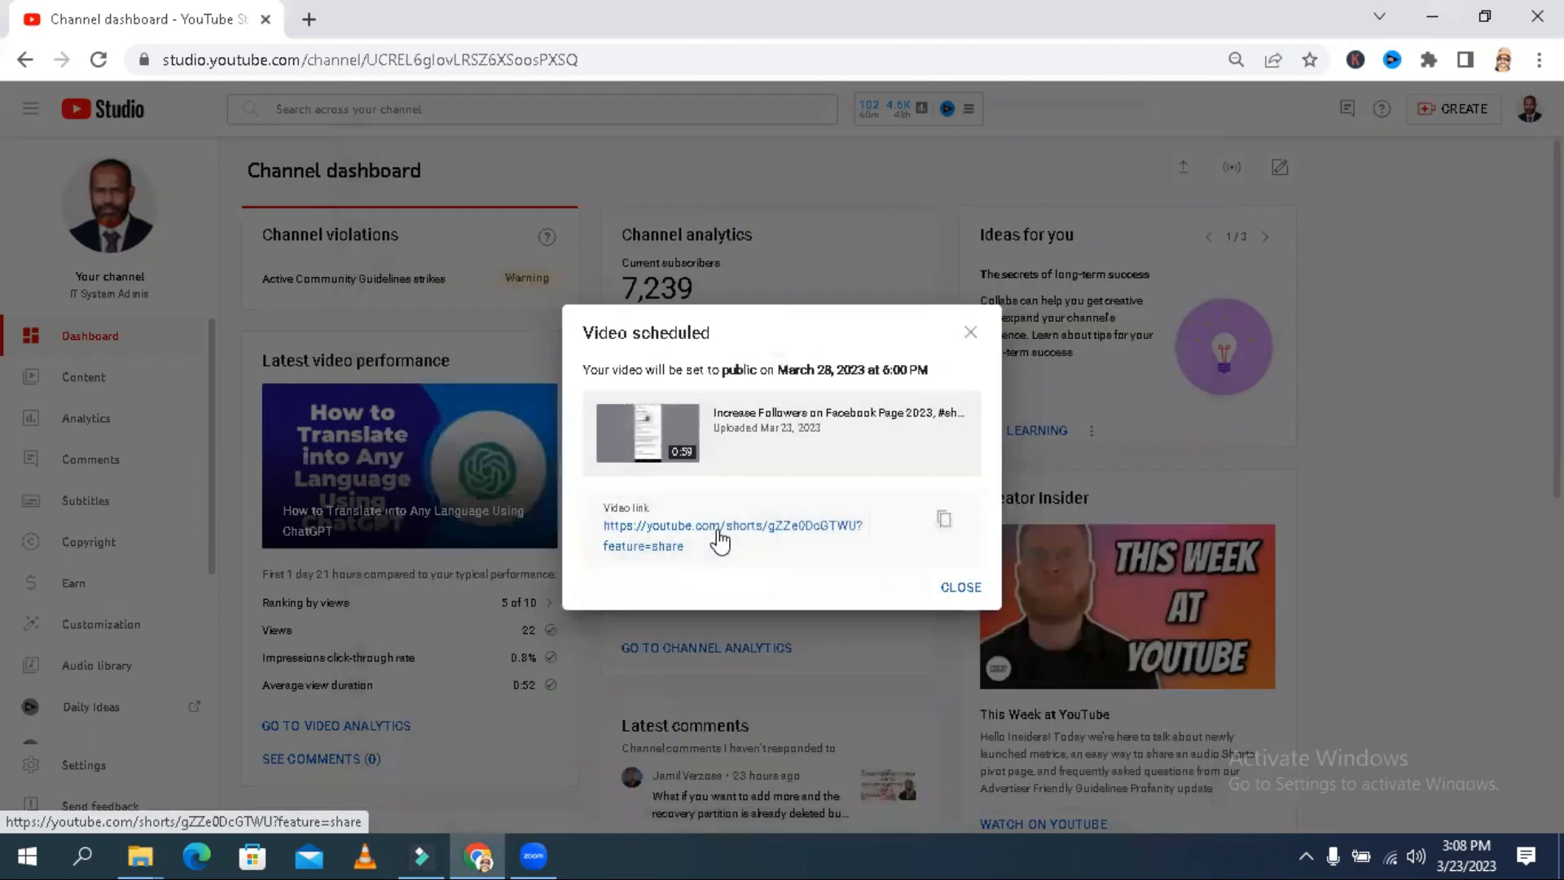
{"action": "left_click", "coordinate": [961, 590]}
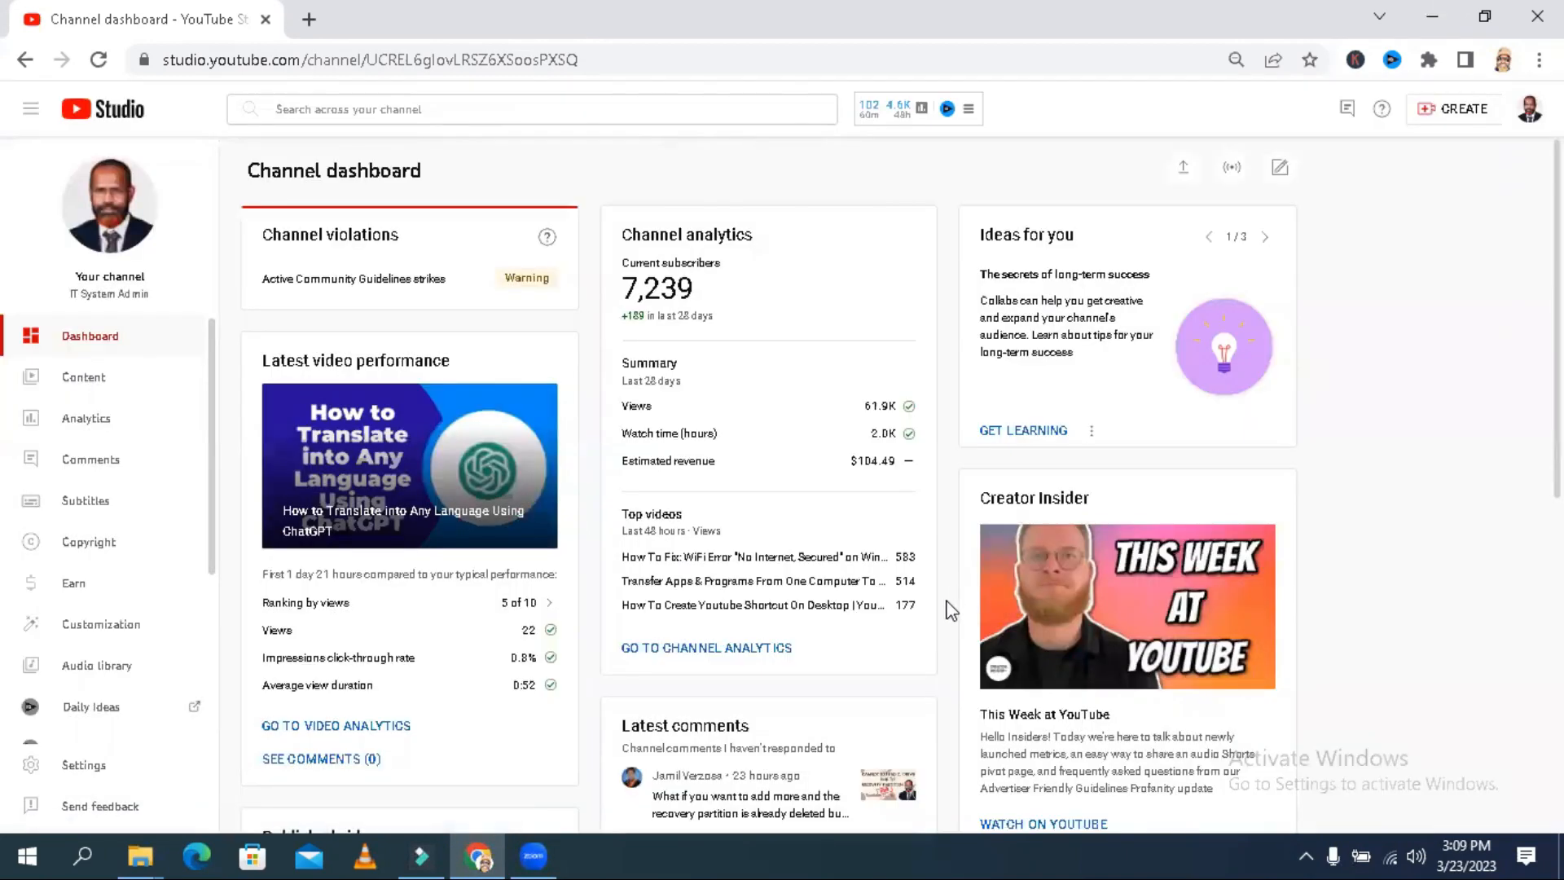
- Open the channel's content list and check the visibility details of the "Increase Followers on Facebook Page 2023, #shorts" video
{"action": "left_click", "coordinate": [95, 382]}
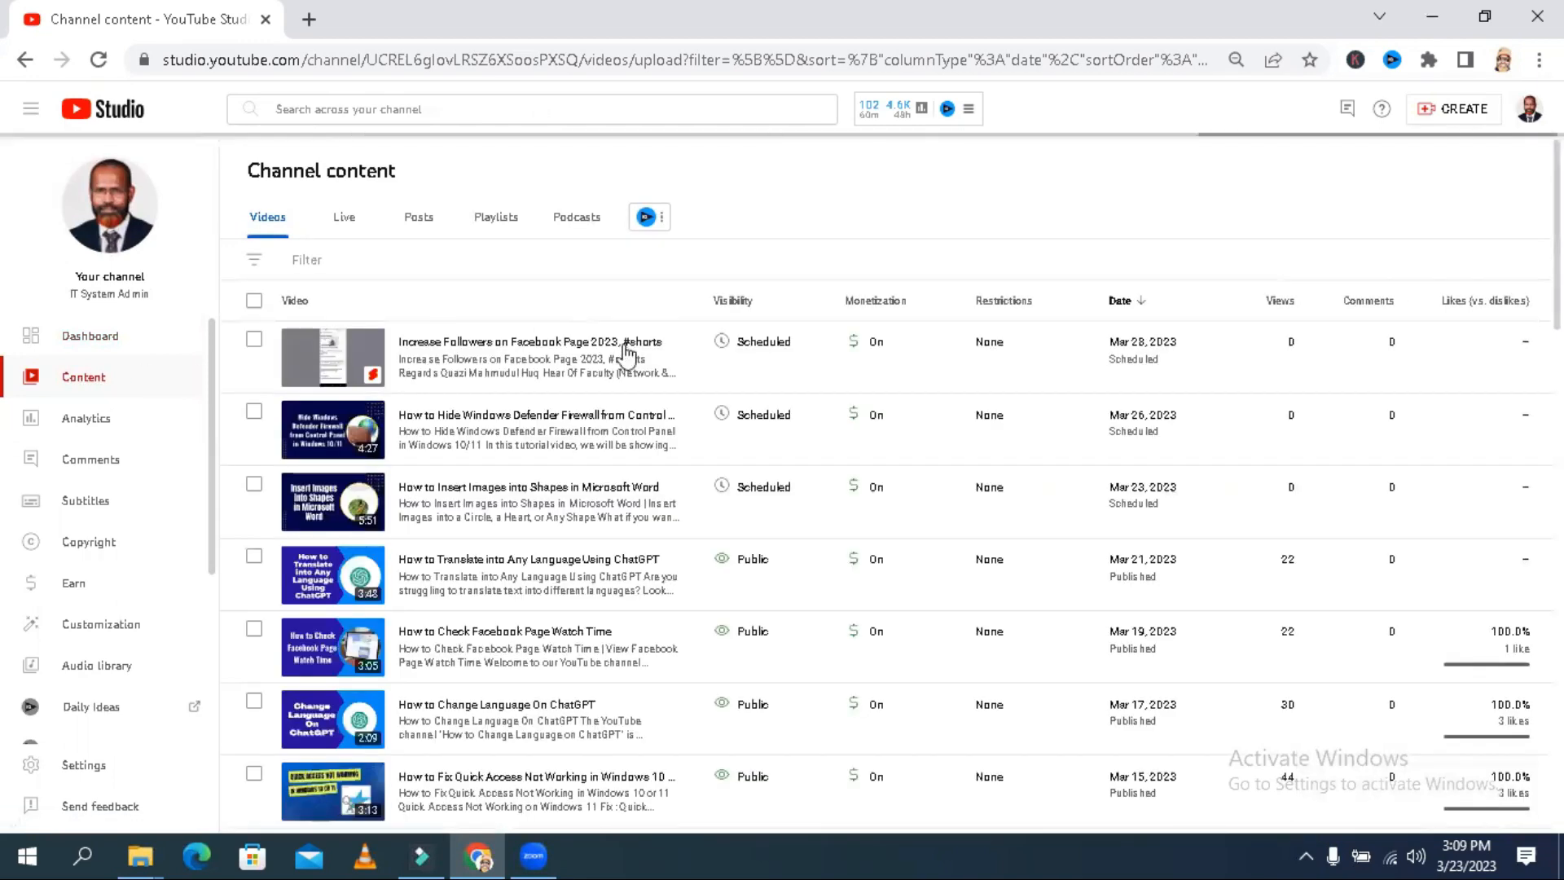
{"action": "mouse_move", "coordinate": [626, 347]}
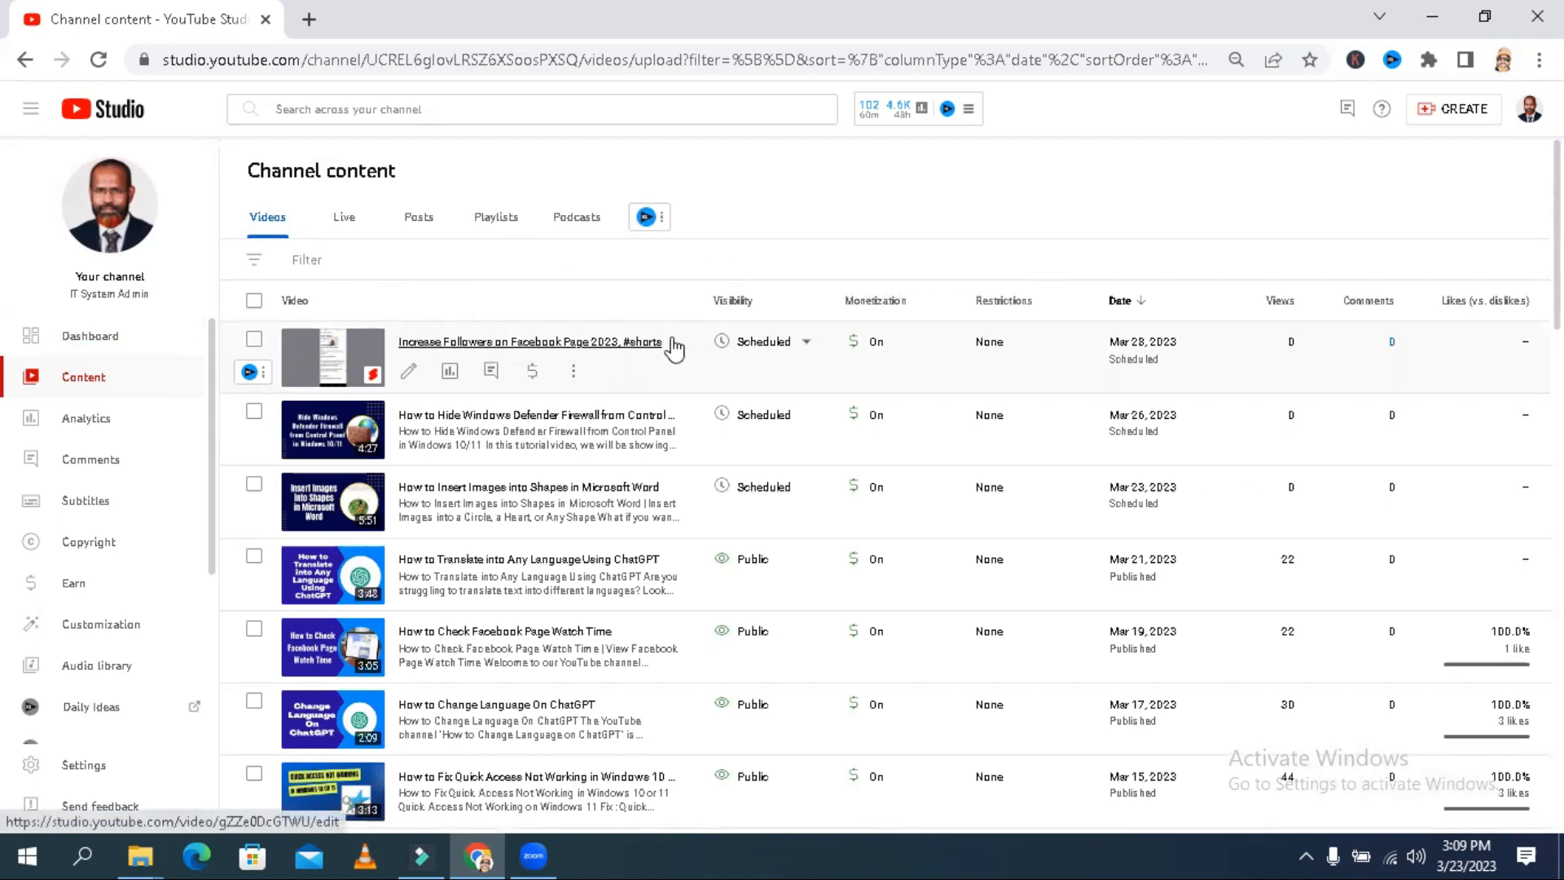
{"action": "mouse_move", "coordinate": [783, 358]}
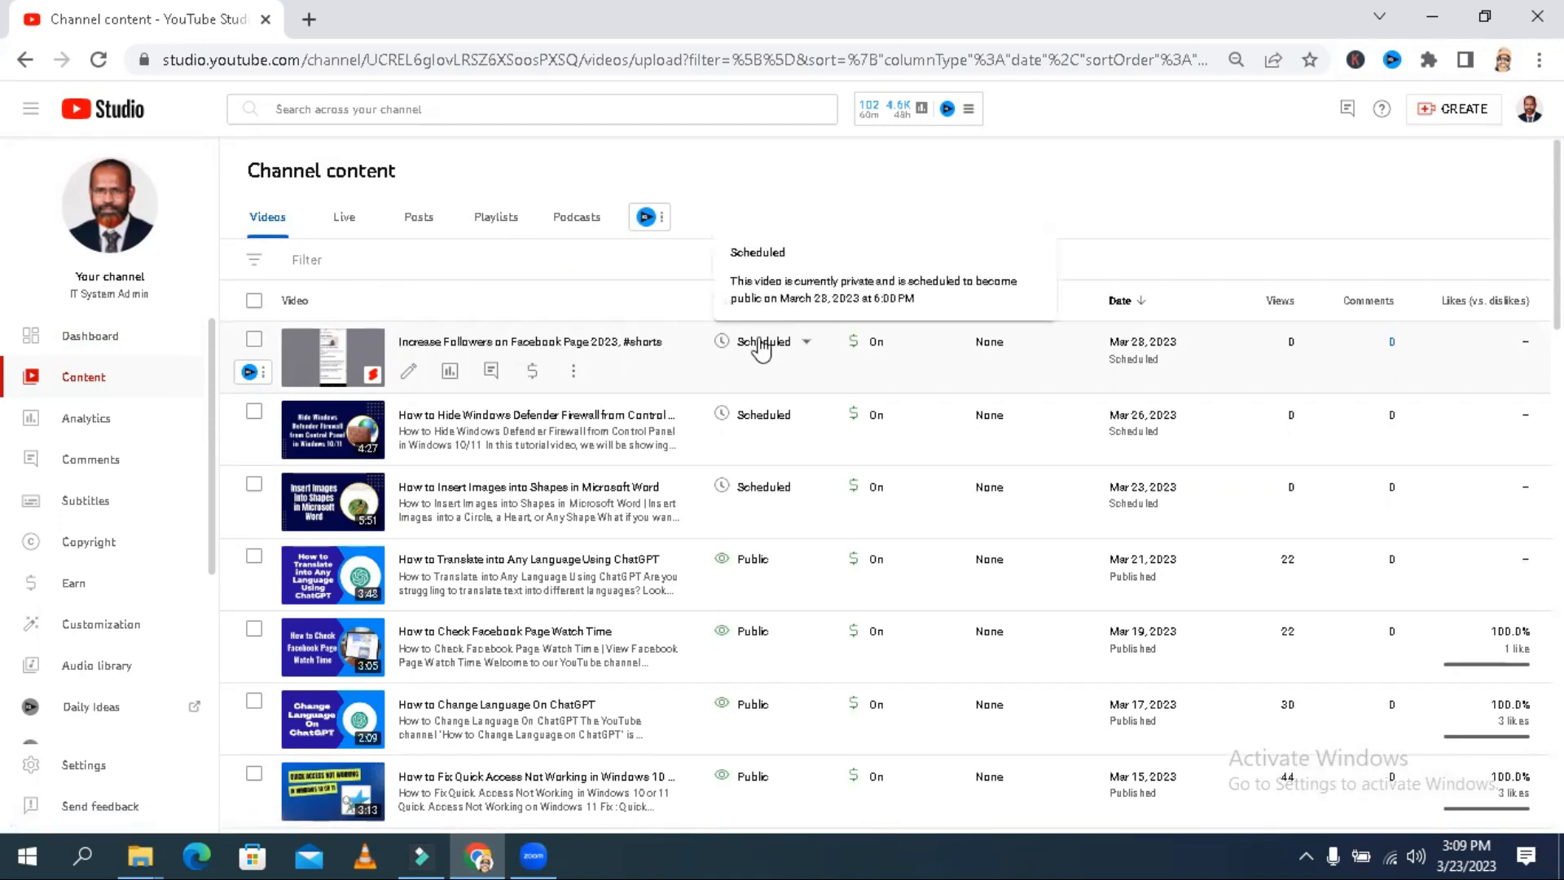